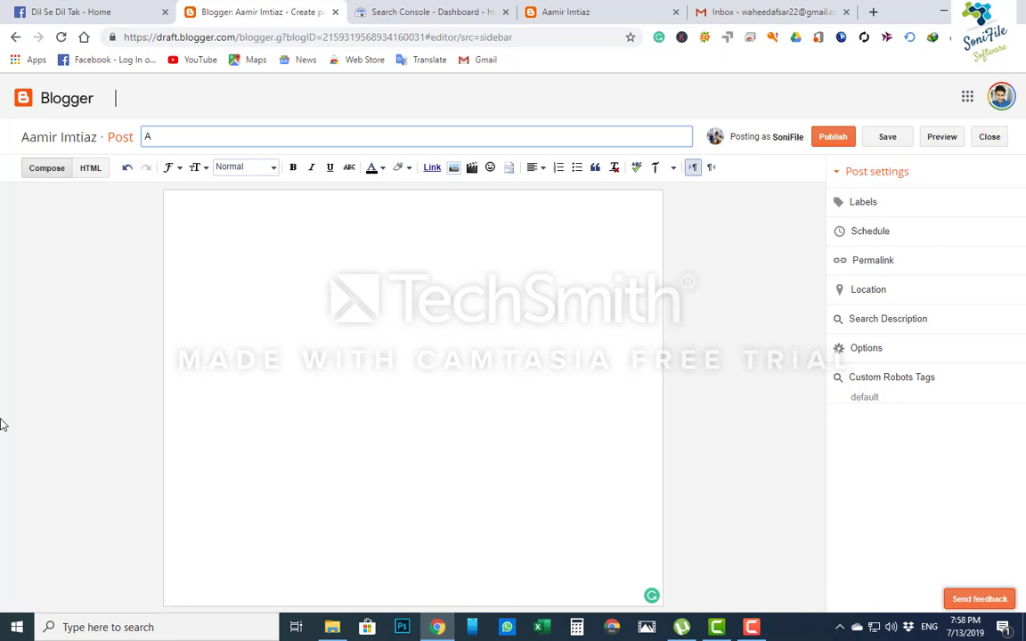
Title the post with the poet's name followed by "Poetry" and copy the whole title
{"action": "type", "text": "amir Imtiaz Poetry"}
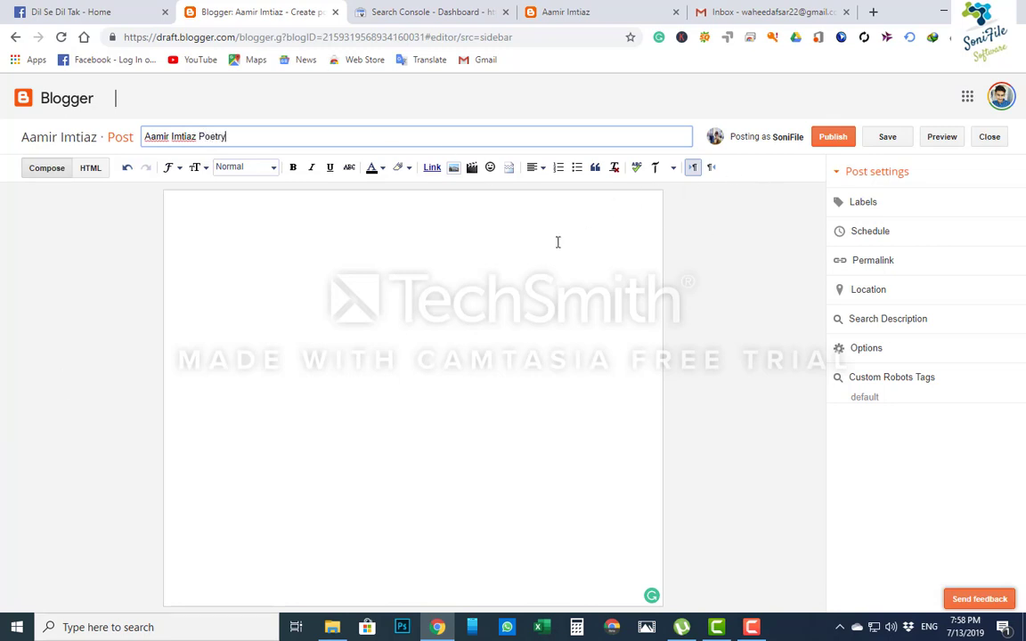
{"action": "left_click", "coordinate": [395, 211]}
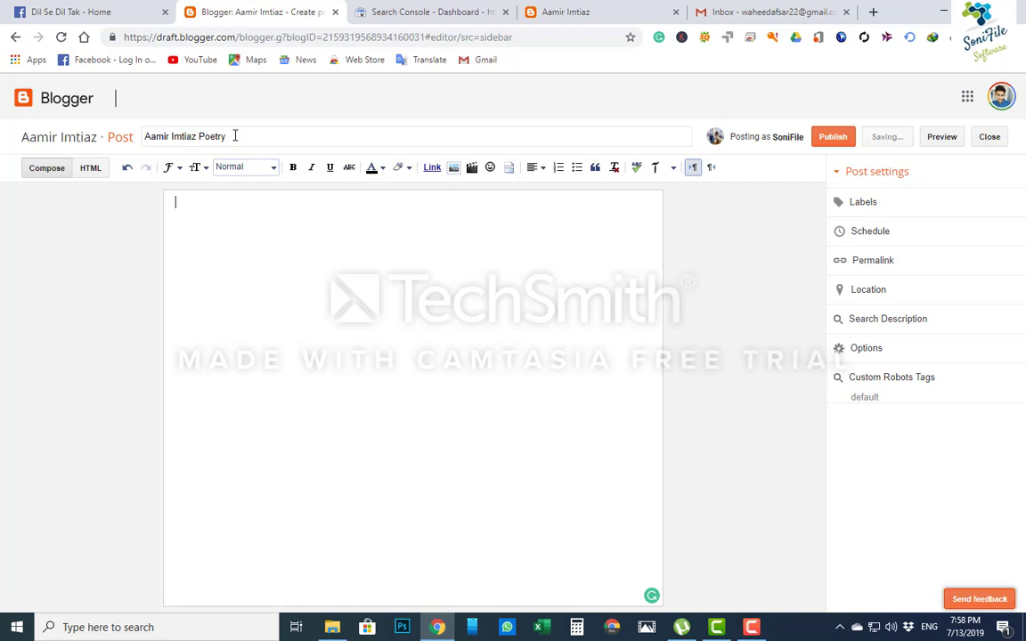
{"action": "left_click_drag", "start_coordinate": [187, 136], "coordinate": [146, 141]}
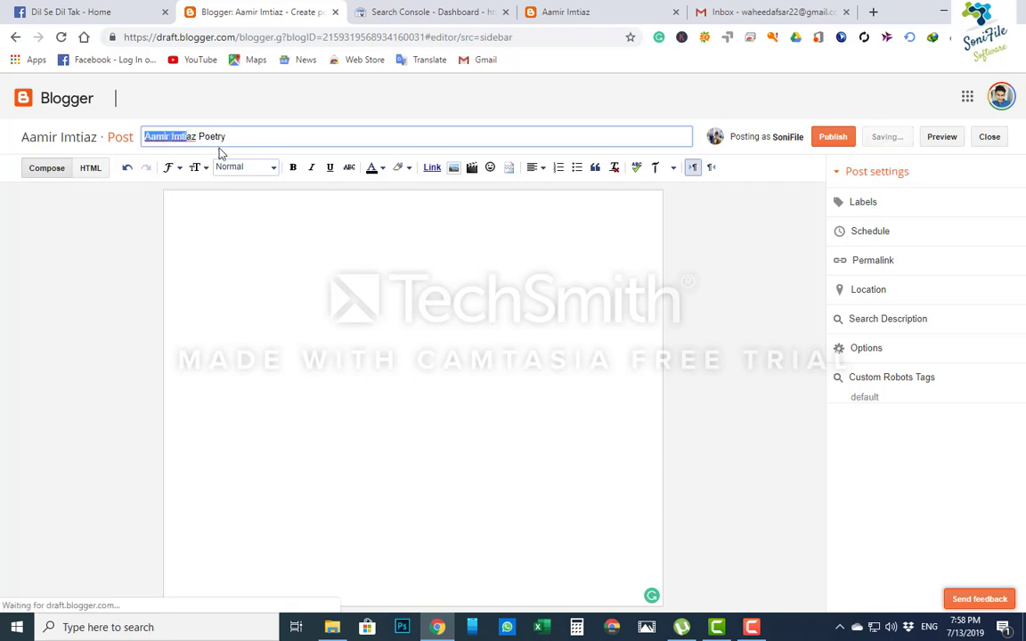
{"action": "key", "text": "ctrl+a"}
{"action": "key", "text": "ctrl+c"}
Paste the copied title at the start of the post body as a centred Heading in the Largest text size
{"action": "left_click", "coordinate": [285, 214]}
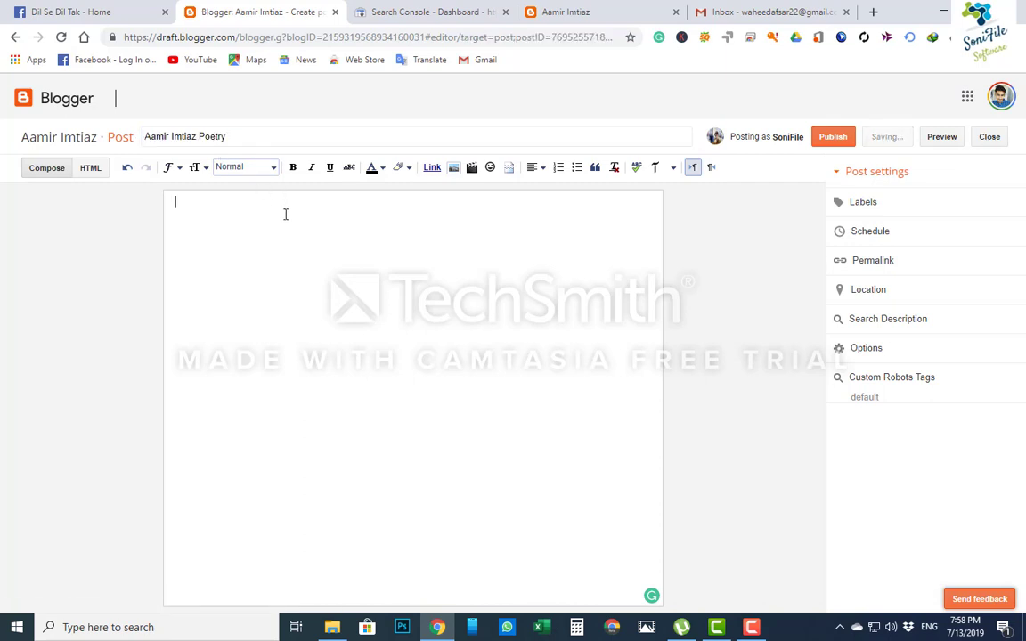
{"action": "left_click", "coordinate": [537, 168]}
{"action": "left_click", "coordinate": [551, 209]}
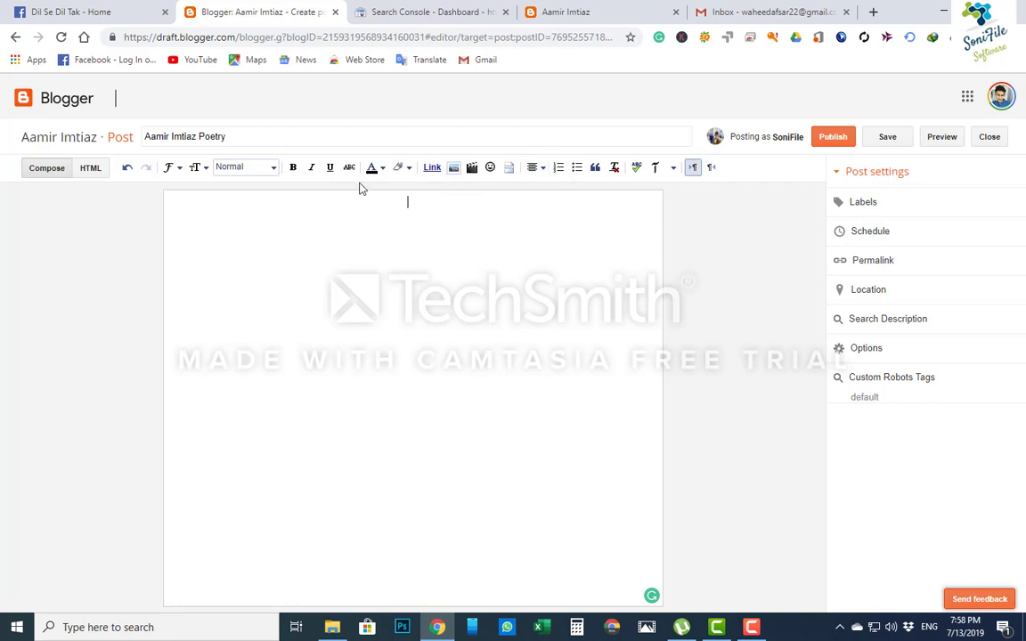
{"action": "left_click", "coordinate": [253, 168]}
{"action": "left_click", "coordinate": [257, 189]}
{"action": "left_click", "coordinate": [198, 167]}
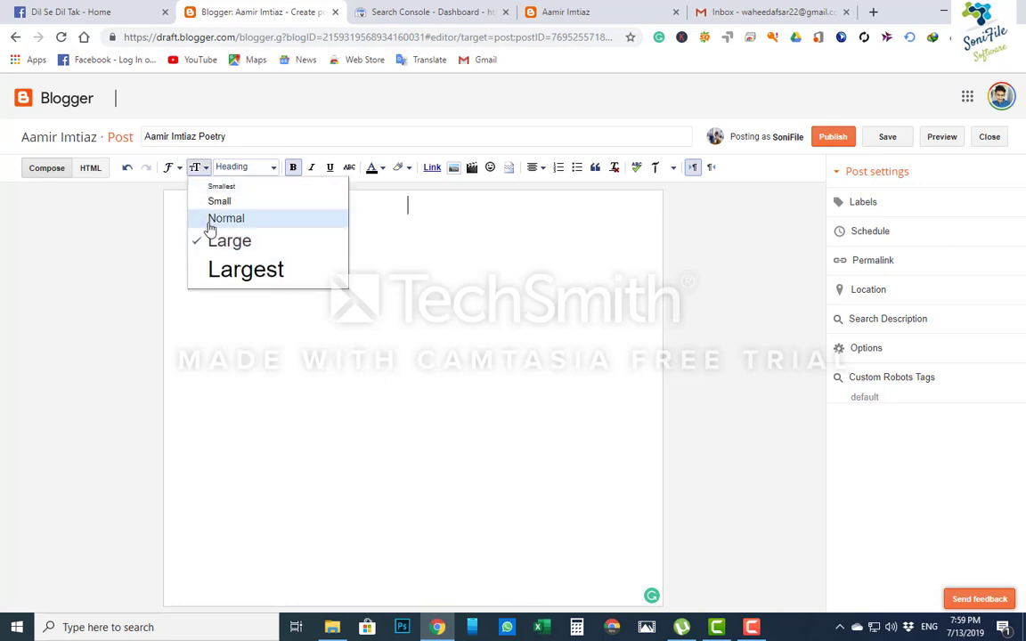
{"action": "left_click", "coordinate": [234, 269]}
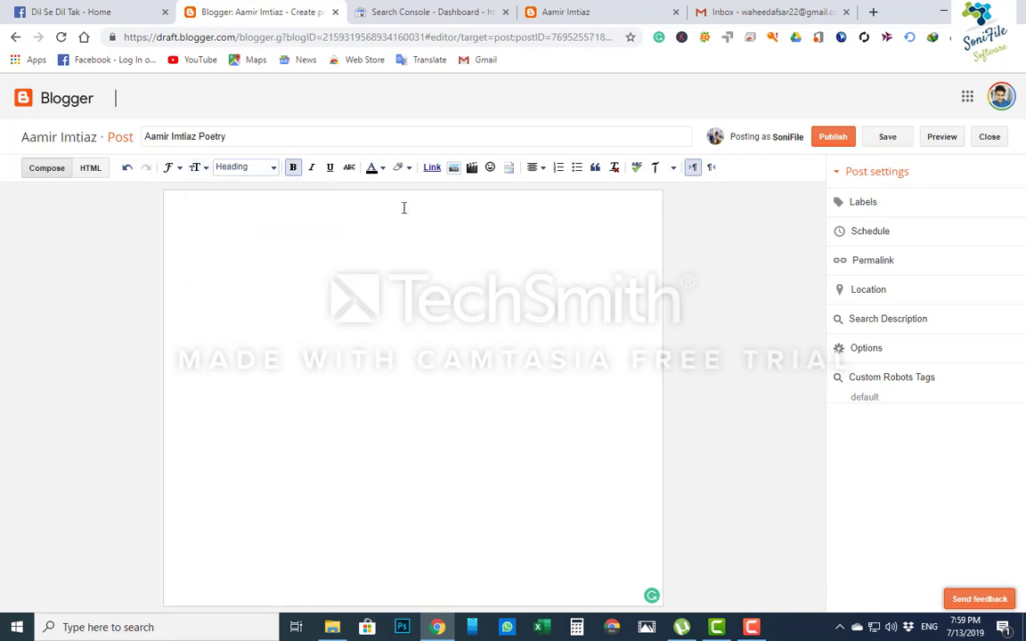
{"action": "key", "text": "ctrl+v"}
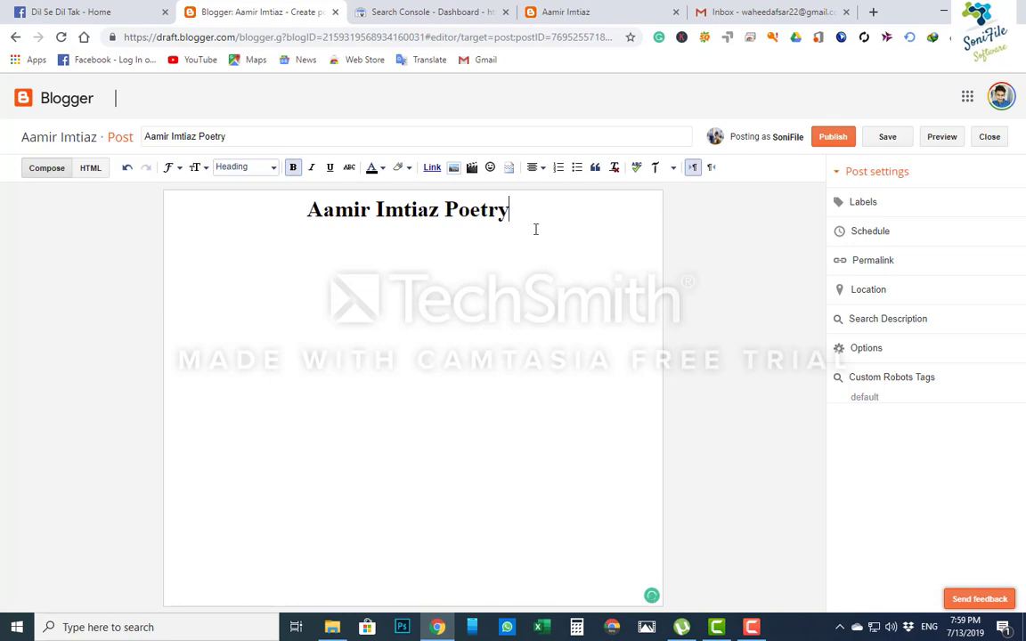
{"action": "key", "text": "Return"}
{"action": "key", "text": "Return"}
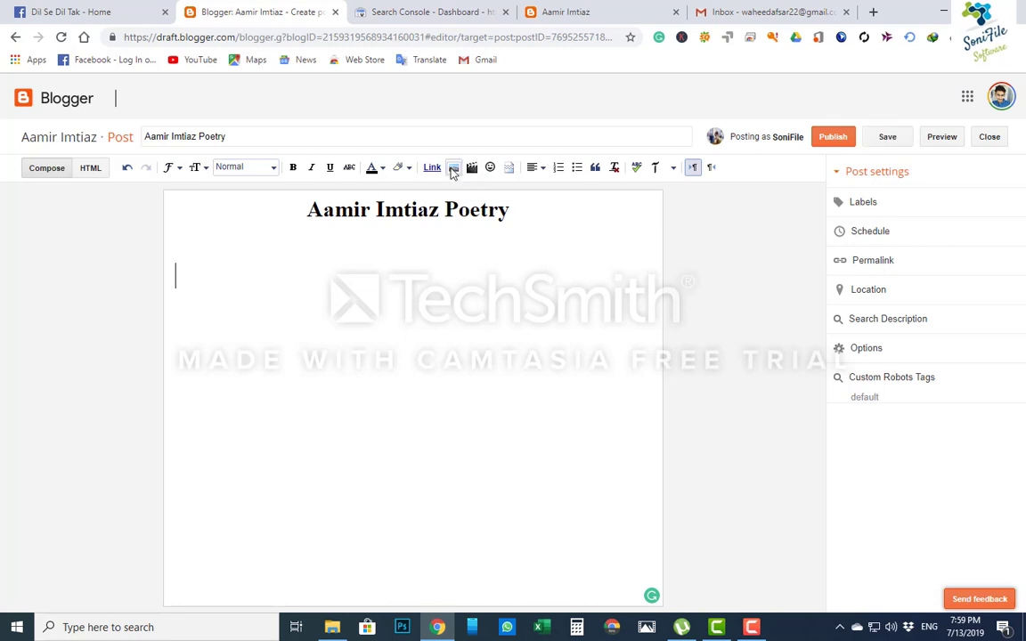
{"action": "left_click", "coordinate": [453, 168]}
{"action": "left_click", "coordinate": [163, 211]}
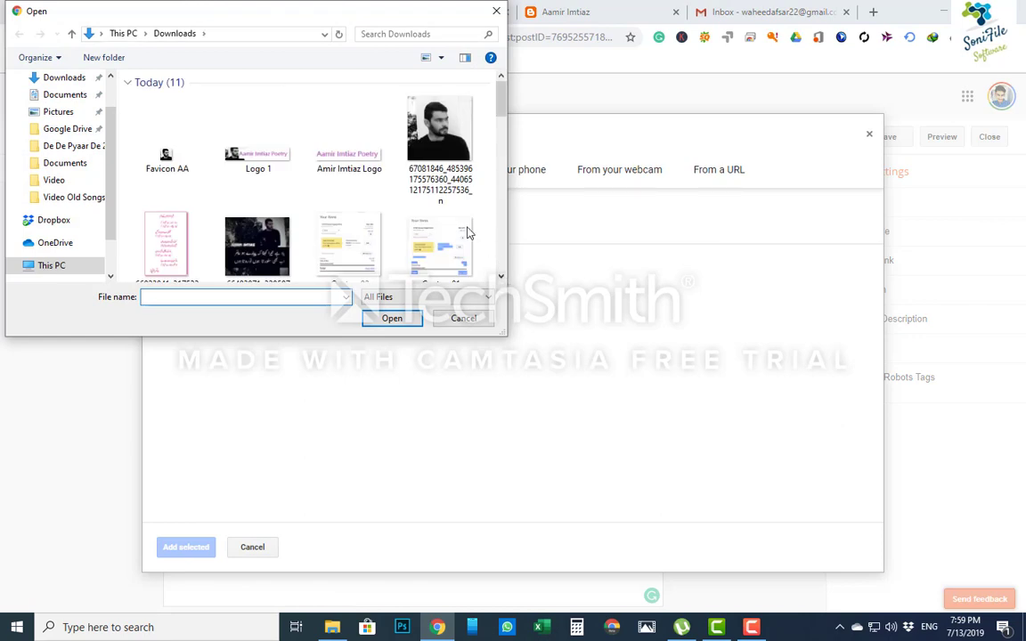
{"action": "scroll", "coordinate": [377, 196], "scroll_direction": "down", "scroll_amount": 3}
{"action": "scroll", "coordinate": [330, 147], "scroll_direction": "down", "scroll_amount": 3}
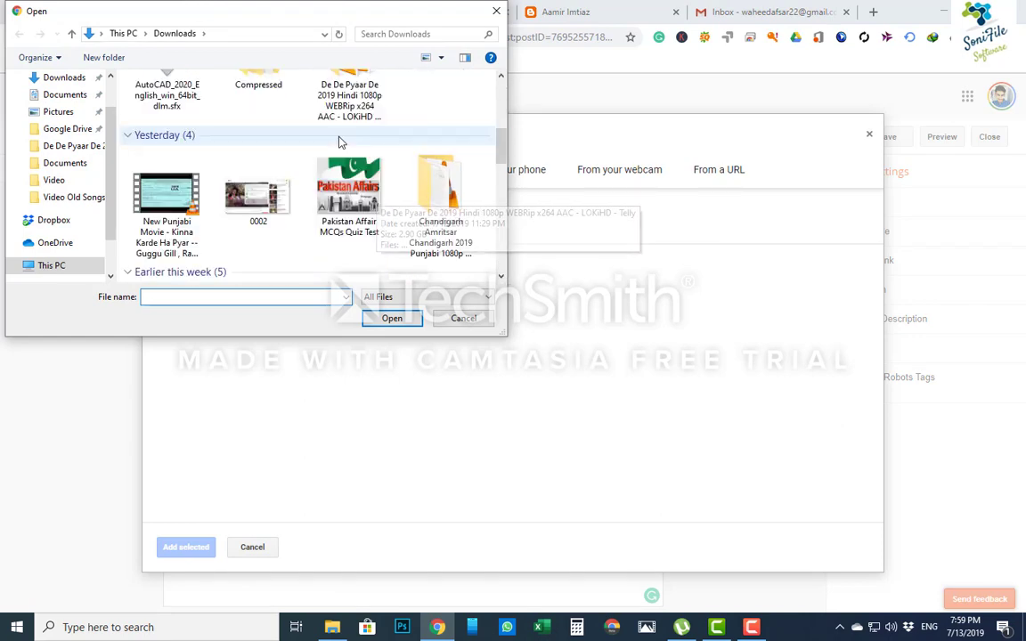
{"action": "scroll", "coordinate": [338, 143], "scroll_direction": "down", "scroll_amount": 3}
{"action": "scroll", "coordinate": [426, 169], "scroll_direction": "up", "scroll_amount": 3}
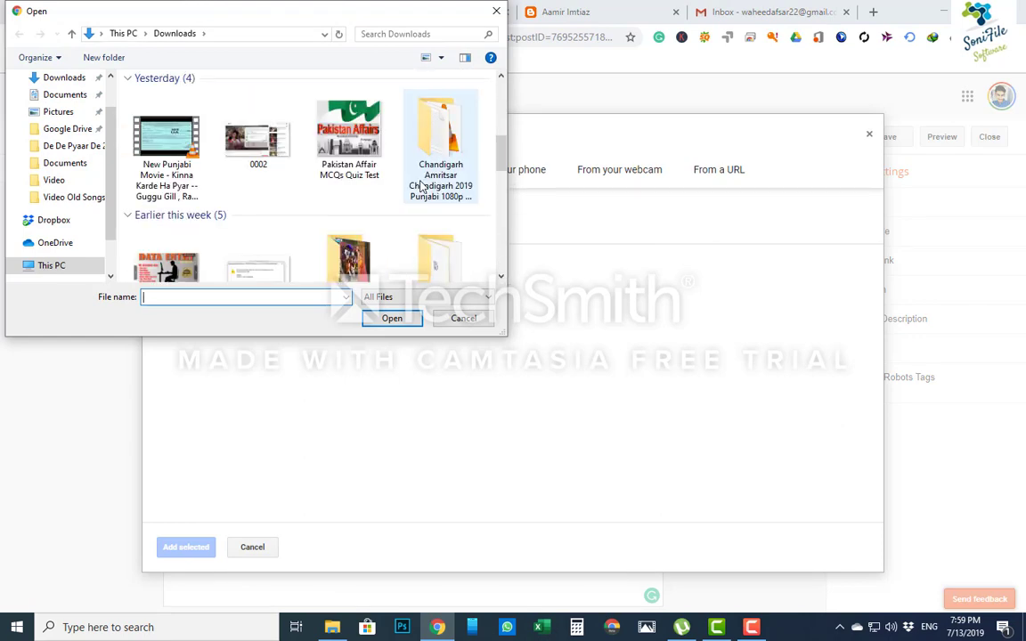
{"action": "scroll", "coordinate": [418, 184], "scroll_direction": "down", "scroll_amount": 8}
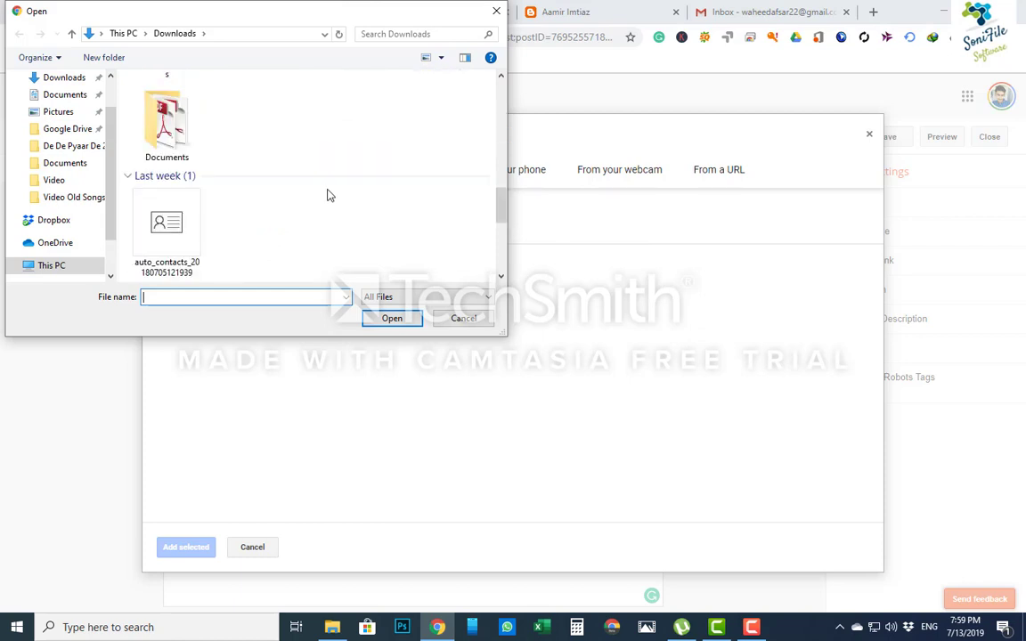
{"action": "scroll", "coordinate": [325, 196], "scroll_direction": "up", "scroll_amount": 10}
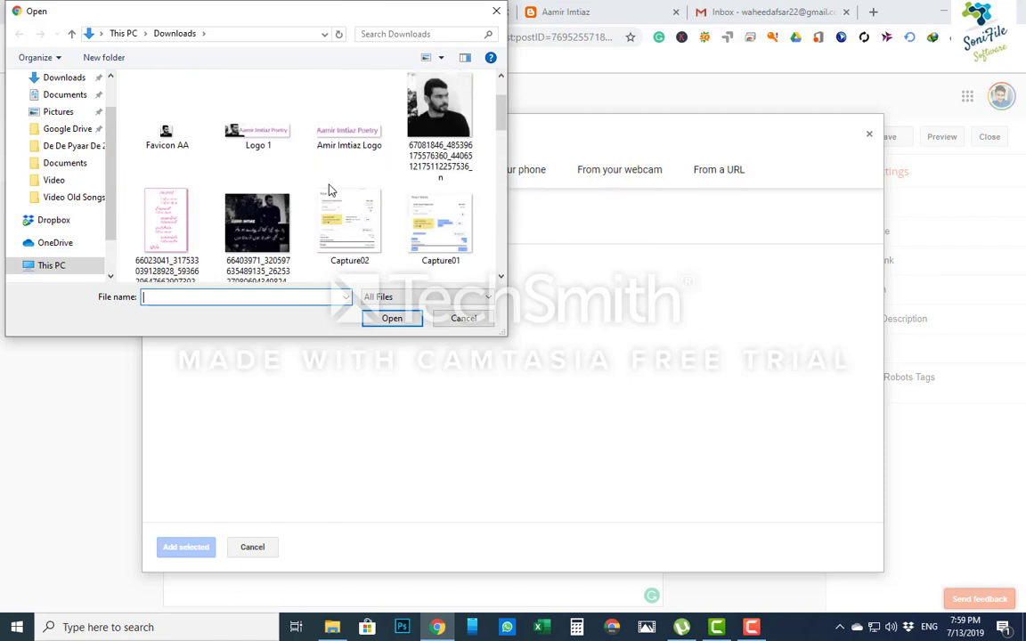
{"action": "left_click", "coordinate": [268, 260]}
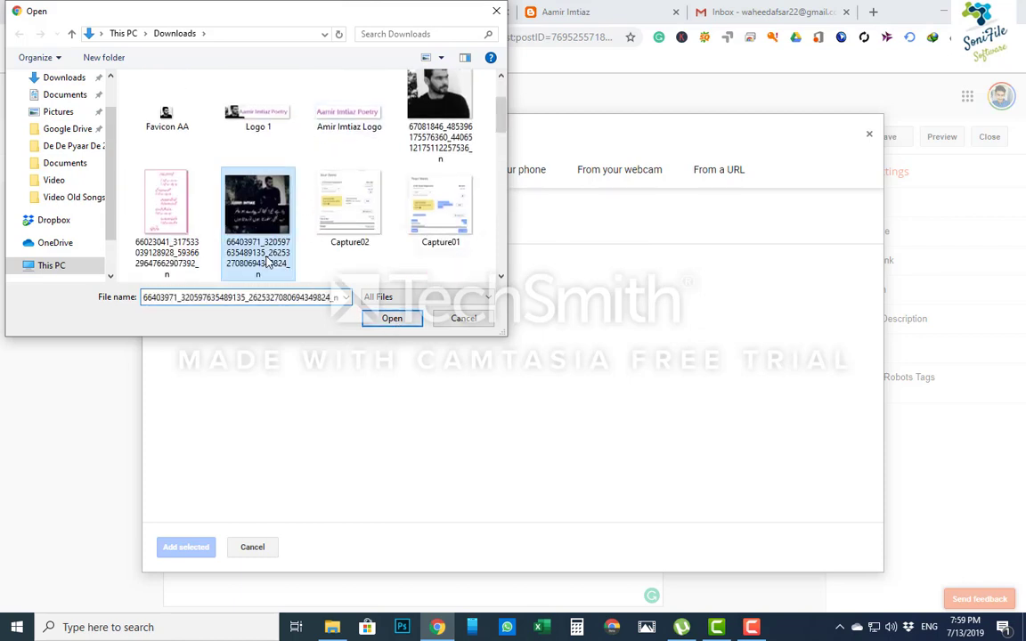
{"action": "left_click", "coordinate": [390, 318]}
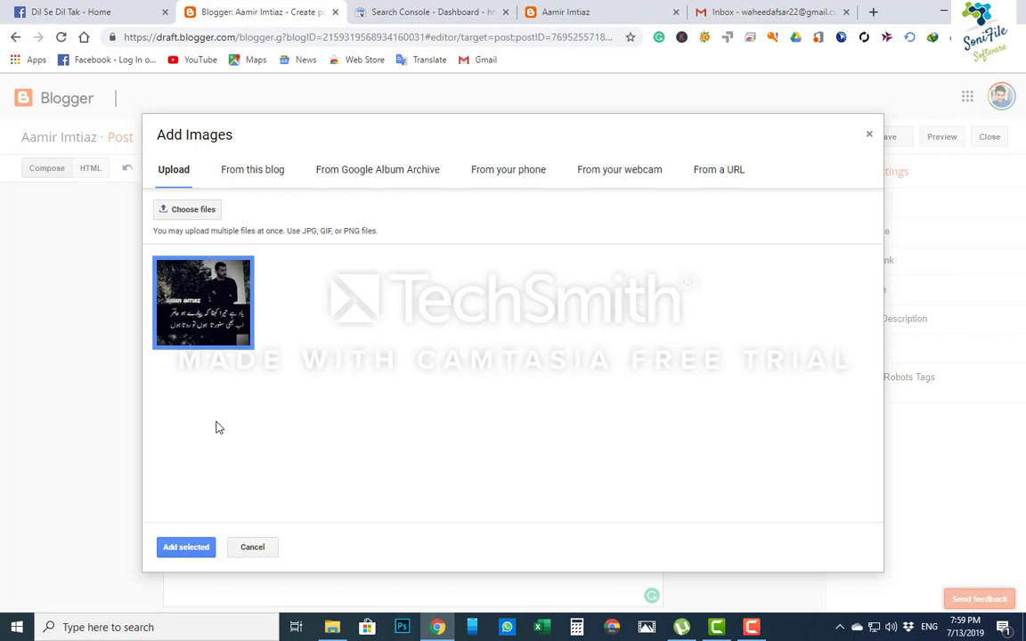
{"action": "left_click", "coordinate": [195, 550]}
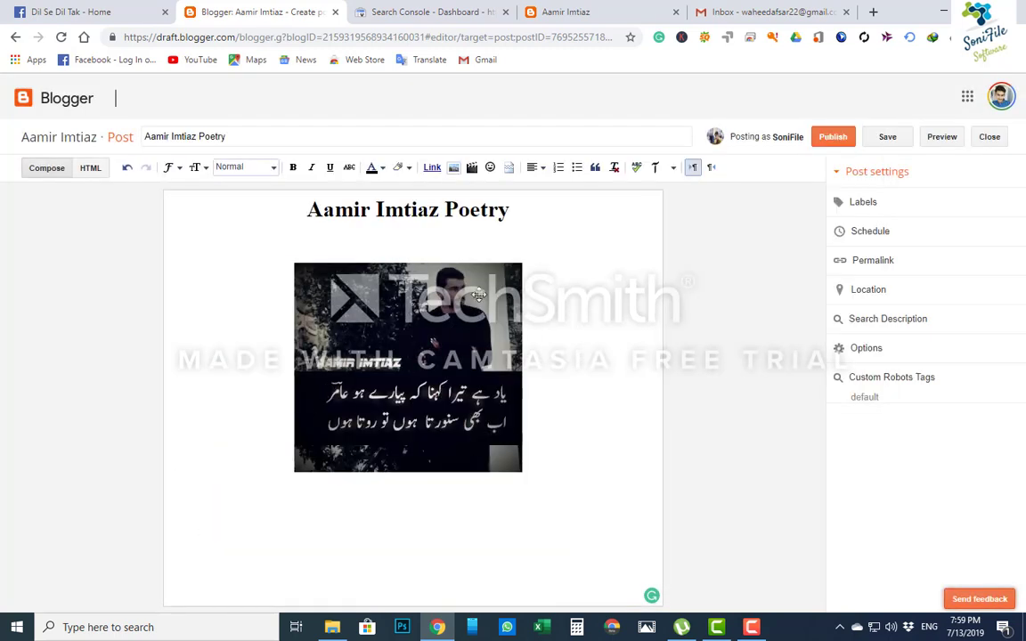
Resize the inserted poetry image to X-Large
{"action": "left_click", "coordinate": [478, 330]}
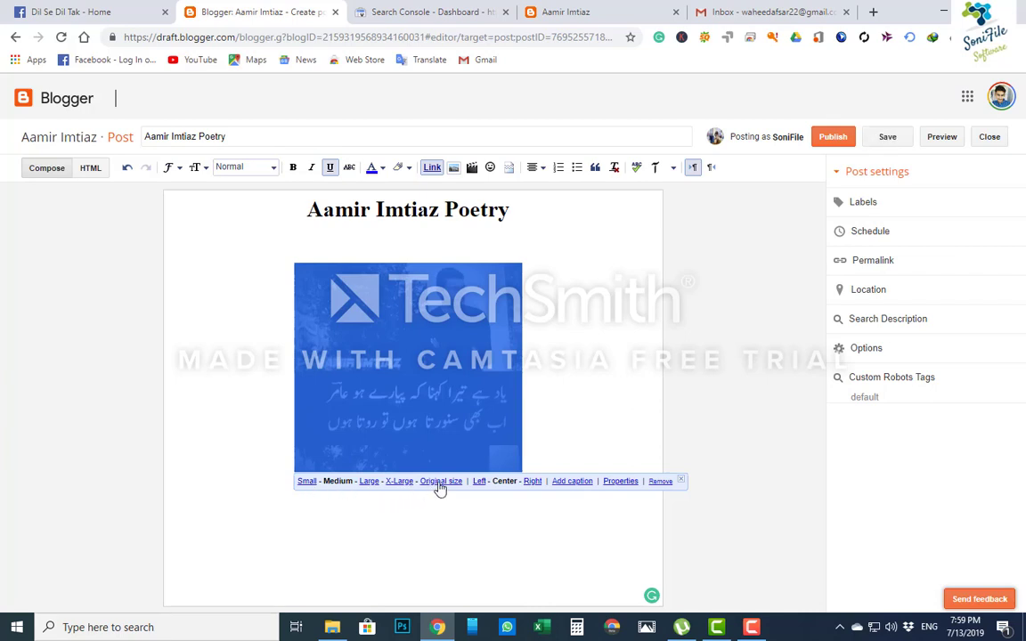
{"action": "key", "text": "ctrl+plus"}
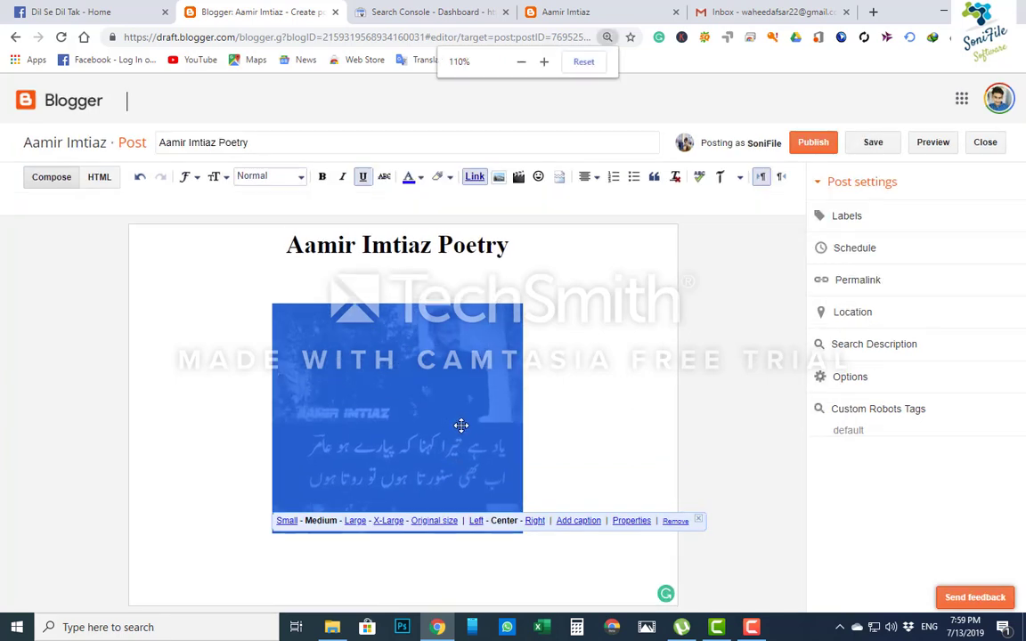
{"action": "key", "text": "ctrl+plus"}
{"action": "key", "text": "ctrl+plus"}
{"action": "key", "text": "ctrl+plus"}
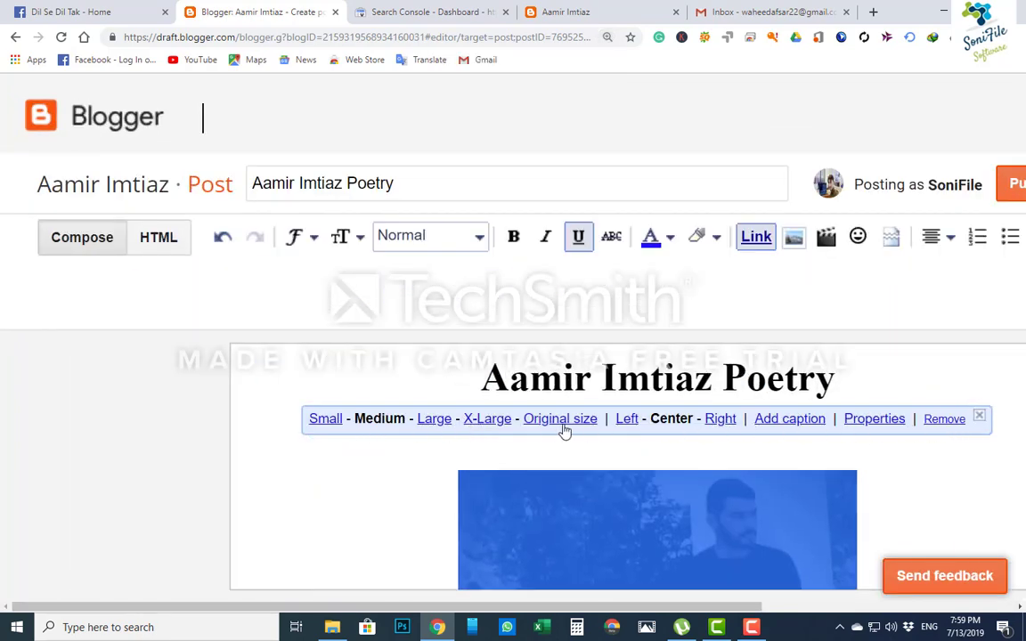
{"action": "left_click", "coordinate": [487, 420]}
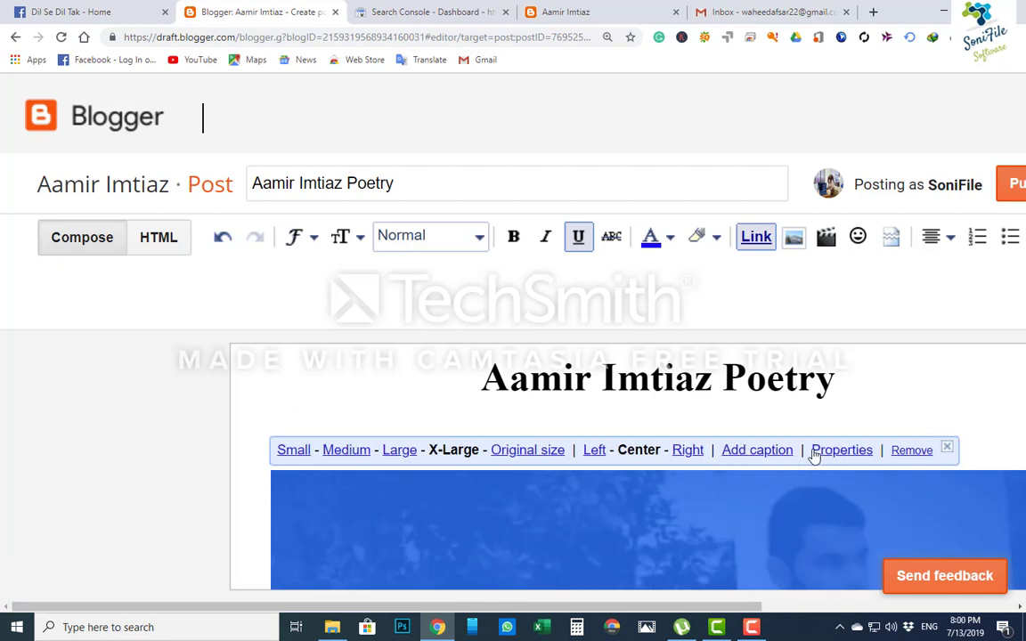
Add a caption below the image consisting of the poet's name followed by "Poetry"
{"action": "scroll", "coordinate": [755, 457], "scroll_direction": "down", "scroll_amount": 1}
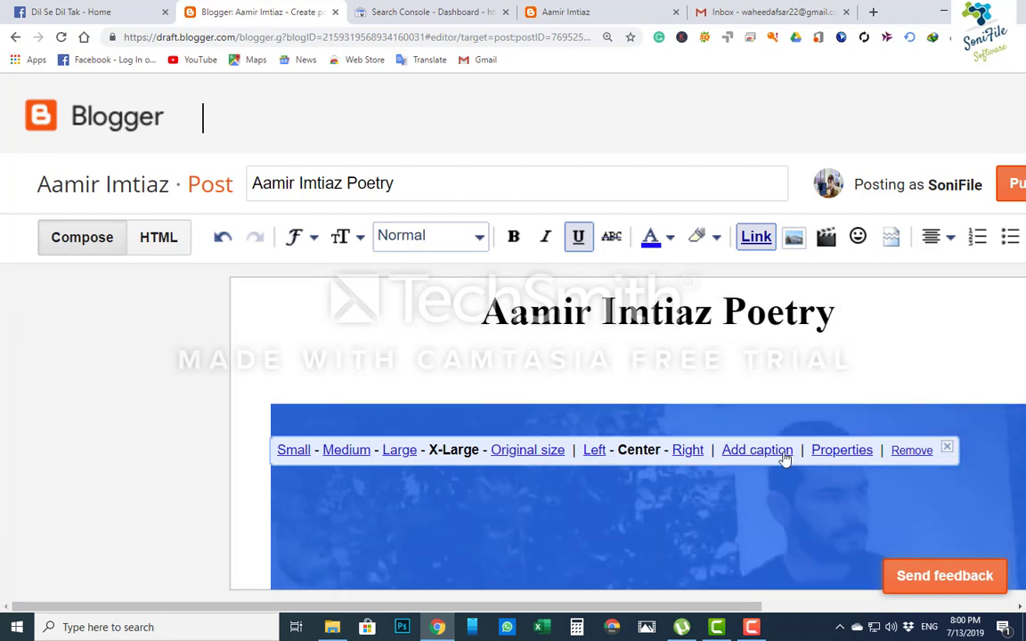
{"action": "left_click", "coordinate": [784, 451]}
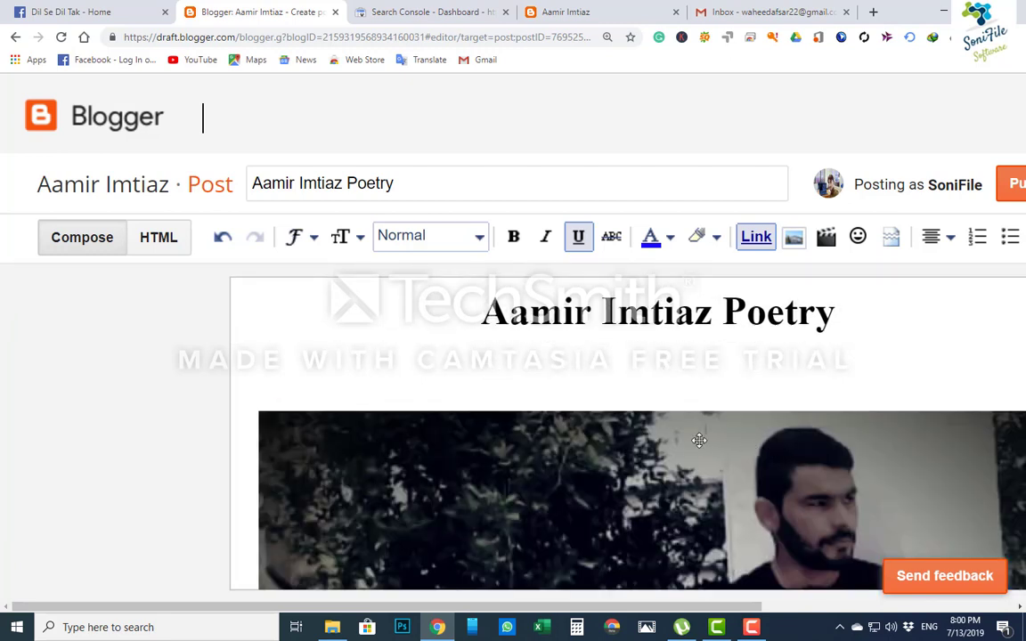
{"action": "scroll", "coordinate": [625, 435], "scroll_direction": "down", "scroll_amount": 5}
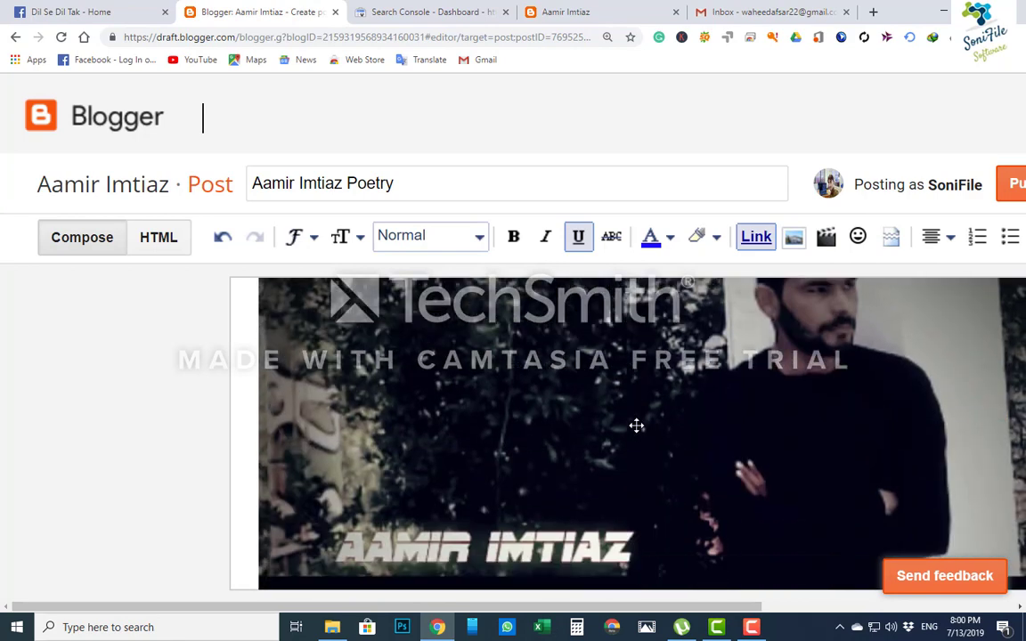
{"action": "scroll", "coordinate": [643, 407], "scroll_direction": "down", "scroll_amount": 1}
{"action": "scroll", "coordinate": [653, 387], "scroll_direction": "down", "scroll_amount": 4}
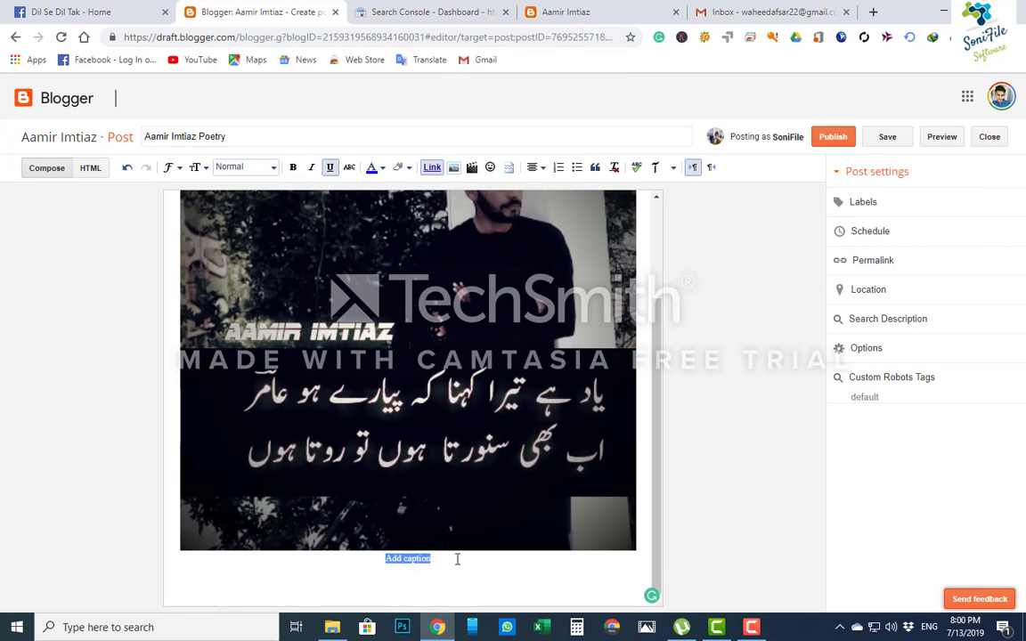
{"action": "type", "text": "Aamir Imtiaz Poetry"}
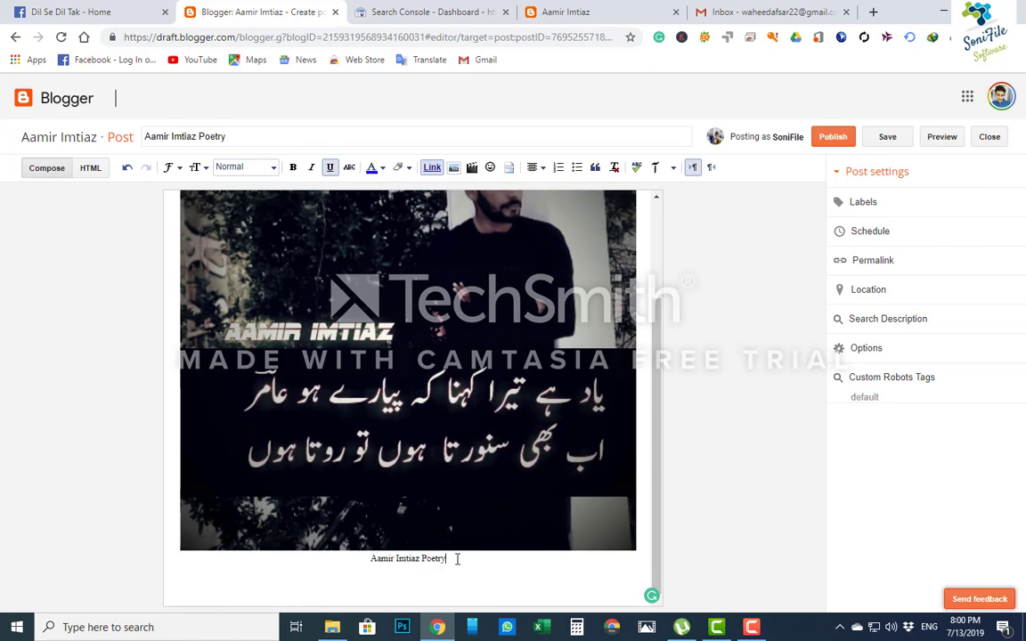
Copy the caption text and use it as both the title text and alt text in the image's properties
{"action": "key", "text": "ctrl+a"}
{"action": "key", "text": "ctrl+c"}
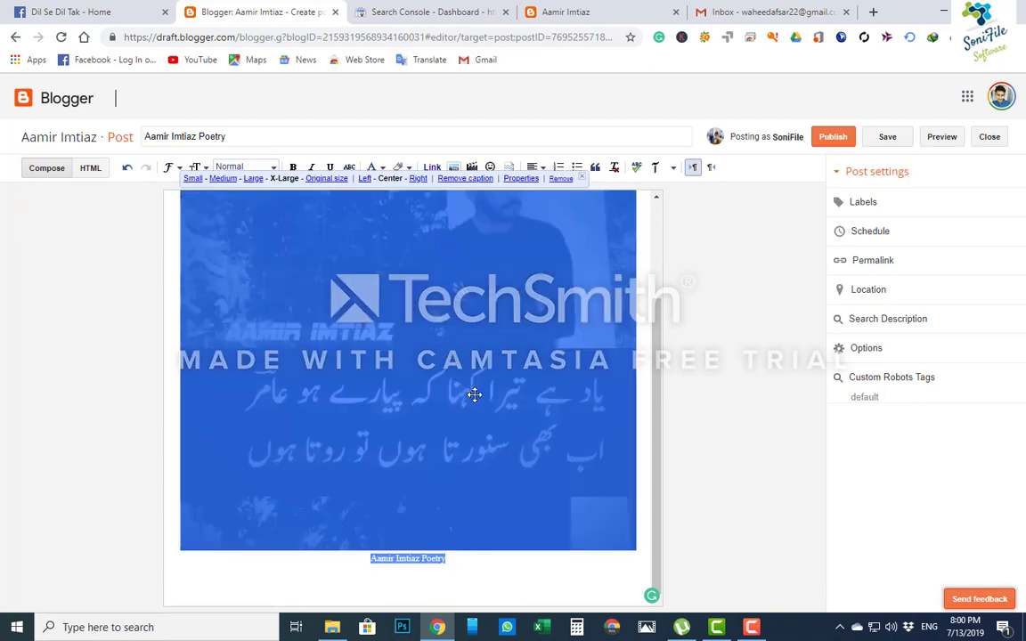
{"action": "left_click", "coordinate": [532, 179]}
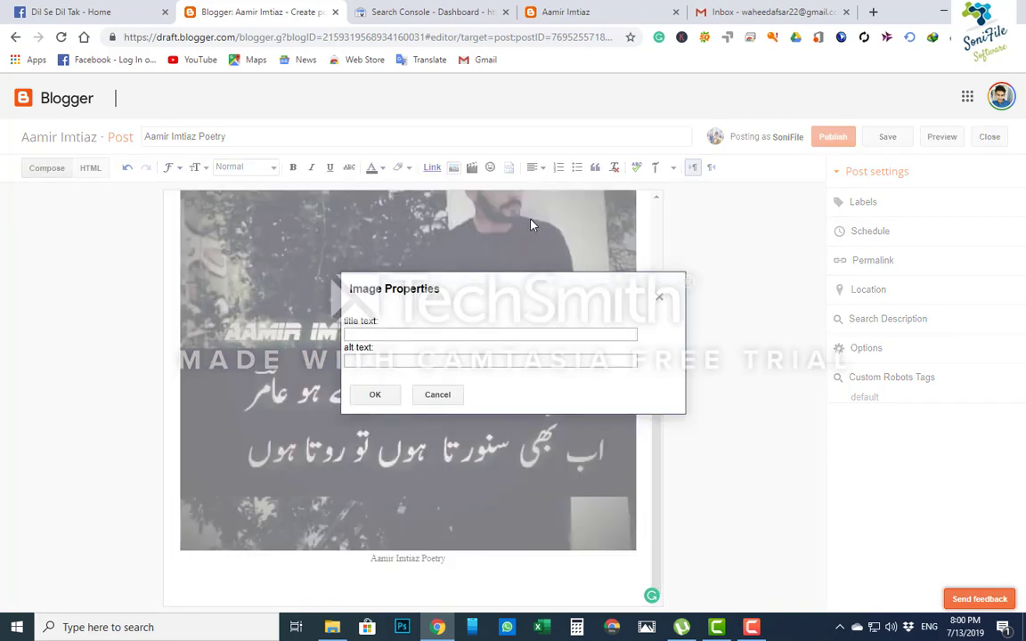
{"action": "left_click", "coordinate": [435, 334]}
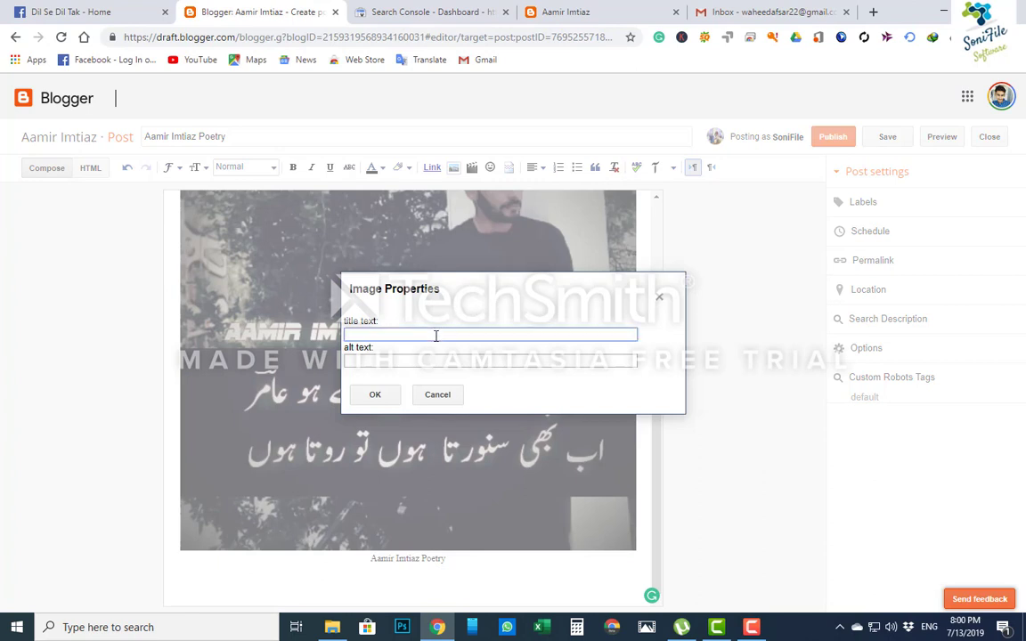
{"action": "key", "text": "ctrl+v"}
{"action": "left_click", "coordinate": [388, 358]}
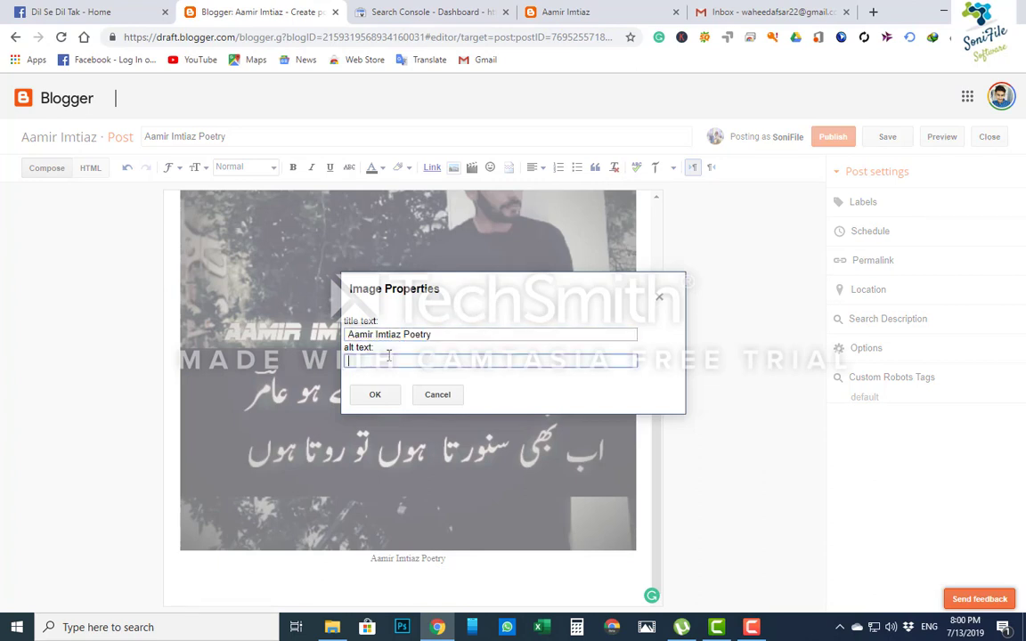
{"action": "key", "text": "ctrl+v"}
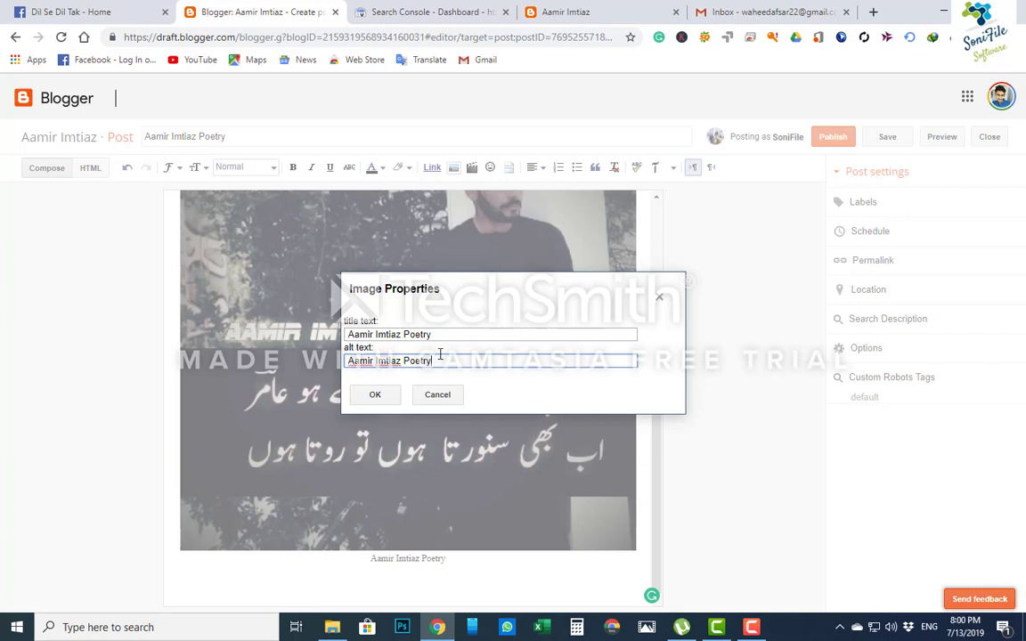
{"action": "left_click", "coordinate": [377, 396]}
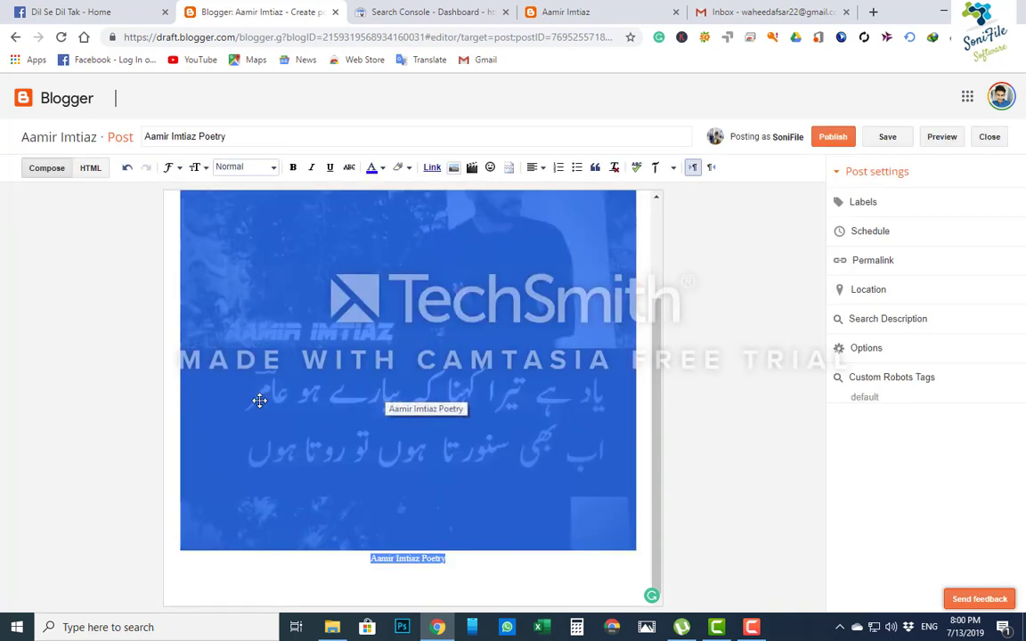
{"action": "scroll", "coordinate": [217, 382], "scroll_direction": "up", "scroll_amount": 2}
{"action": "left_click", "coordinate": [437, 240]}
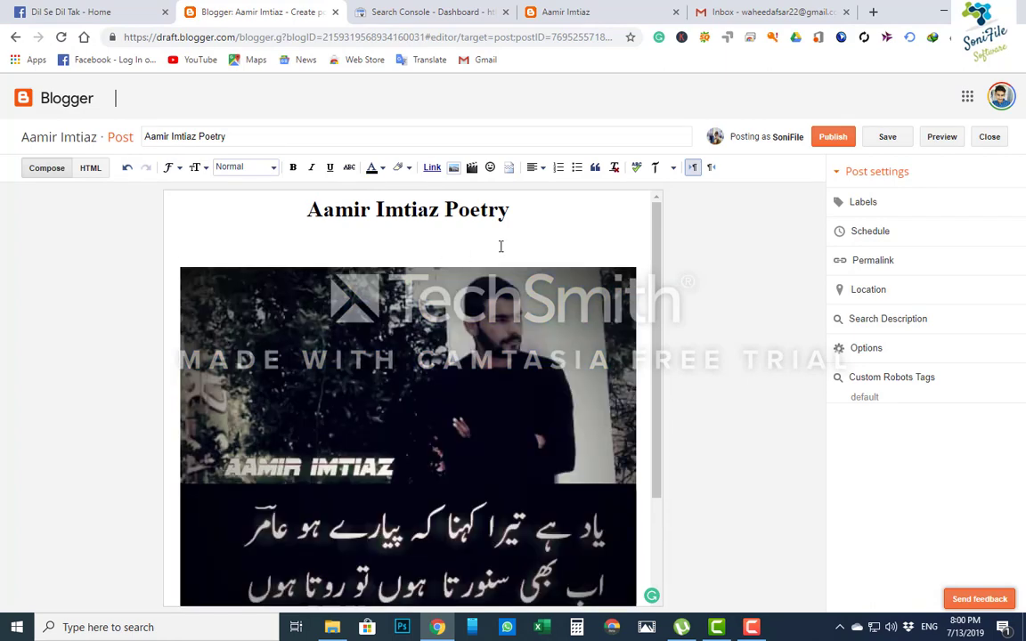
{"action": "scroll", "coordinate": [499, 248], "scroll_direction": "down", "scroll_amount": 2}
{"action": "scroll", "coordinate": [527, 277], "scroll_direction": "up", "scroll_amount": 2}
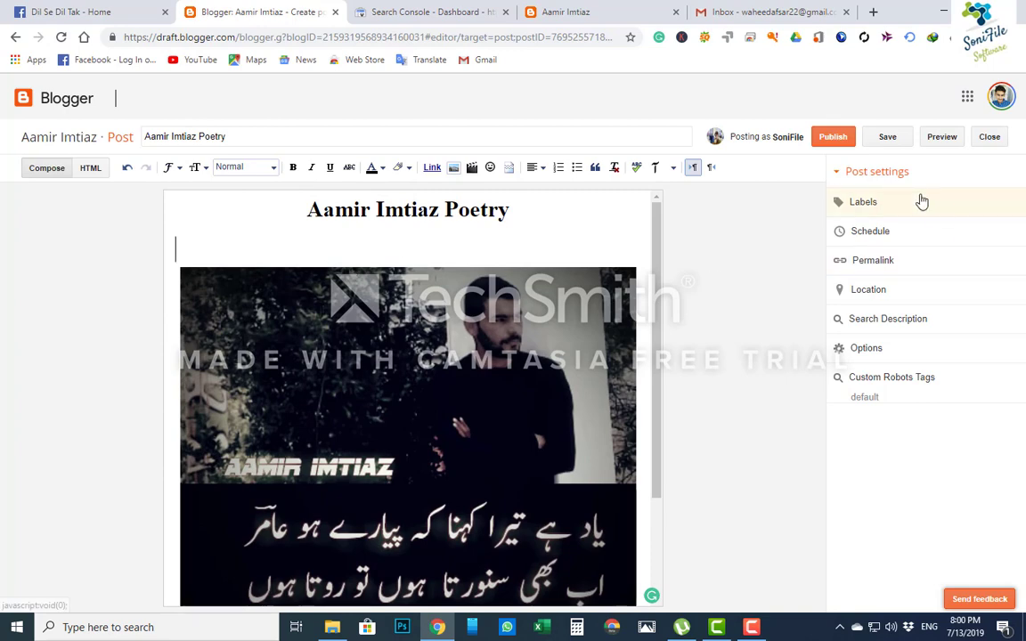
{"action": "scroll", "coordinate": [974, 237], "scroll_direction": "up", "scroll_amount": 4}
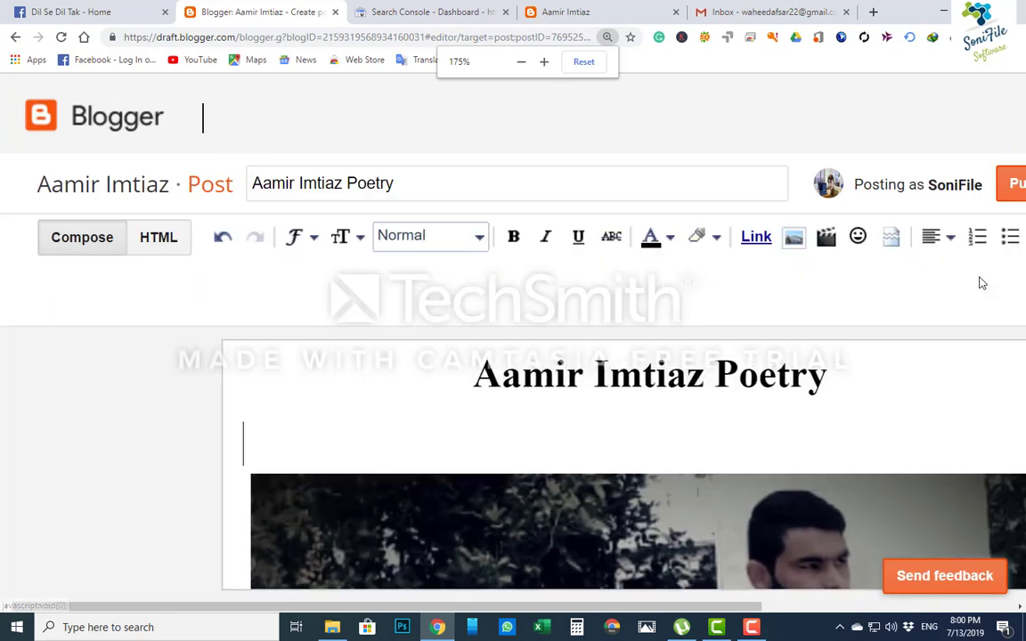
Label the post with the existing poet's-name "Poetry" label and a new "Love Poetry" label
{"action": "left_click_drag", "start_coordinate": [691, 607], "coordinate": [995, 607]}
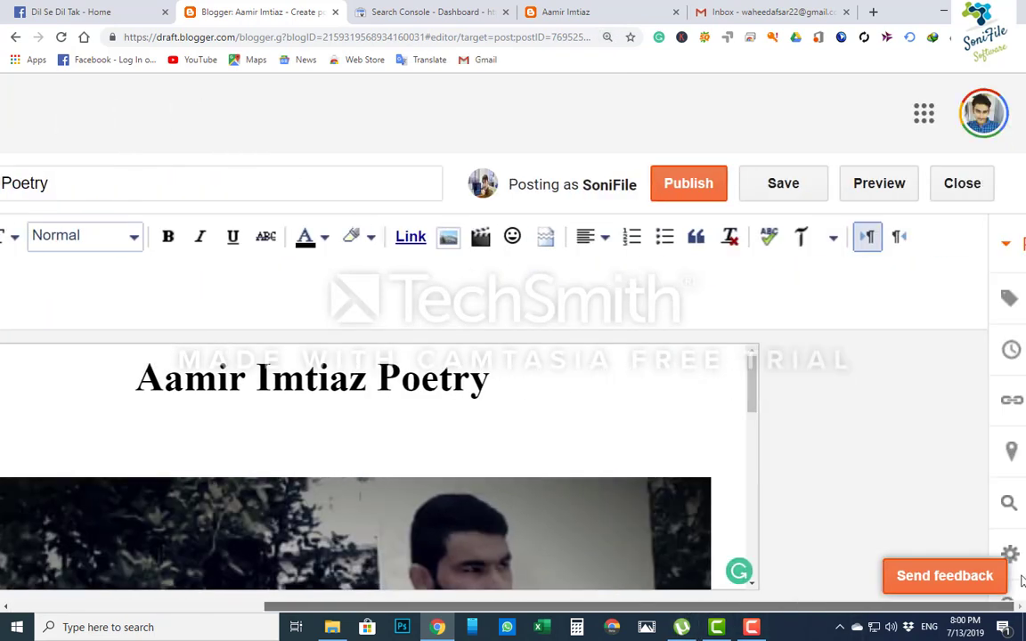
{"action": "mouse_move", "coordinate": [1023, 328]}
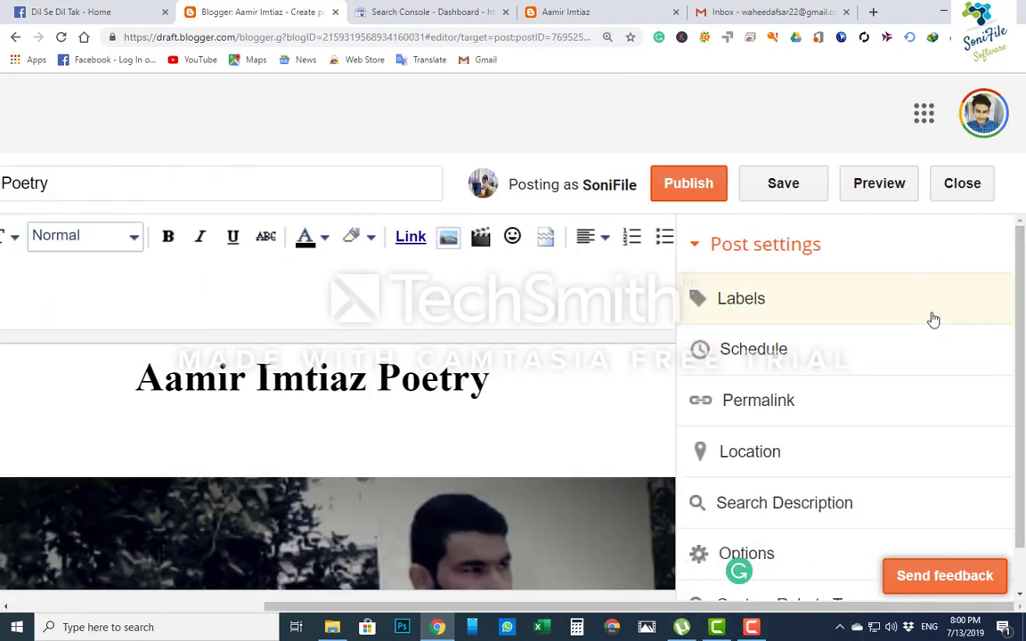
{"action": "scroll", "coordinate": [929, 321], "scroll_direction": "down", "scroll_amount": 1}
{"action": "scroll", "coordinate": [829, 314], "scroll_direction": "up", "scroll_amount": 1}
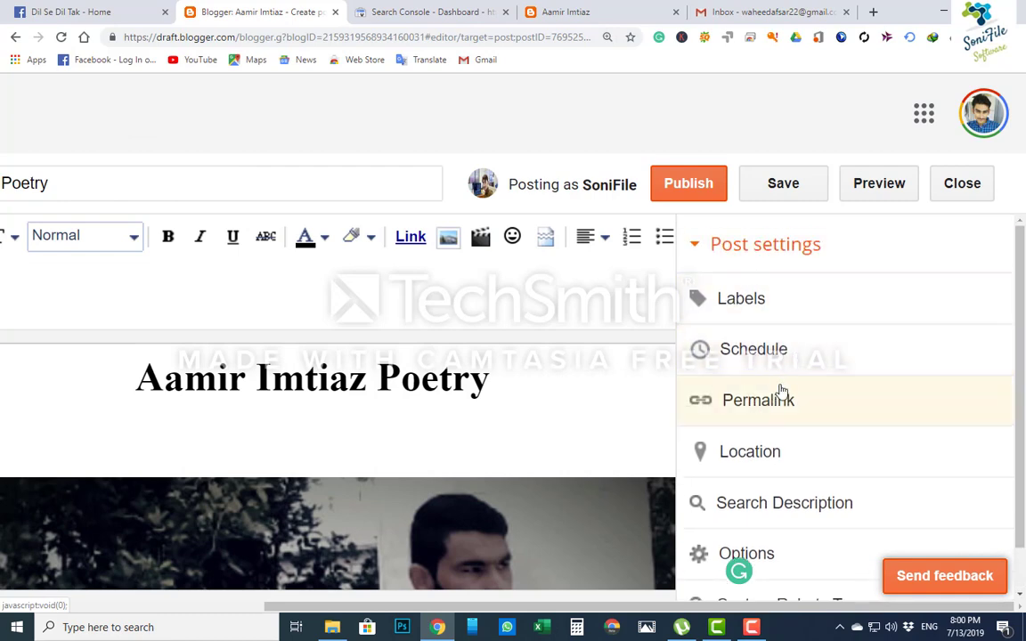
{"action": "scroll", "coordinate": [795, 408], "scroll_direction": "down", "scroll_amount": 1}
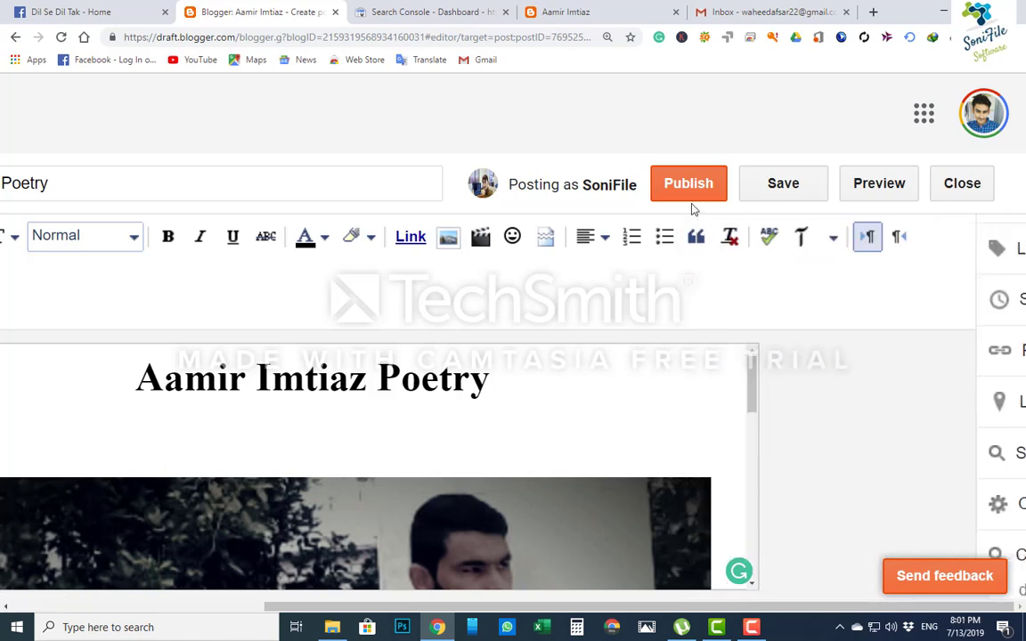
{"action": "mouse_move", "coordinate": [985, 257]}
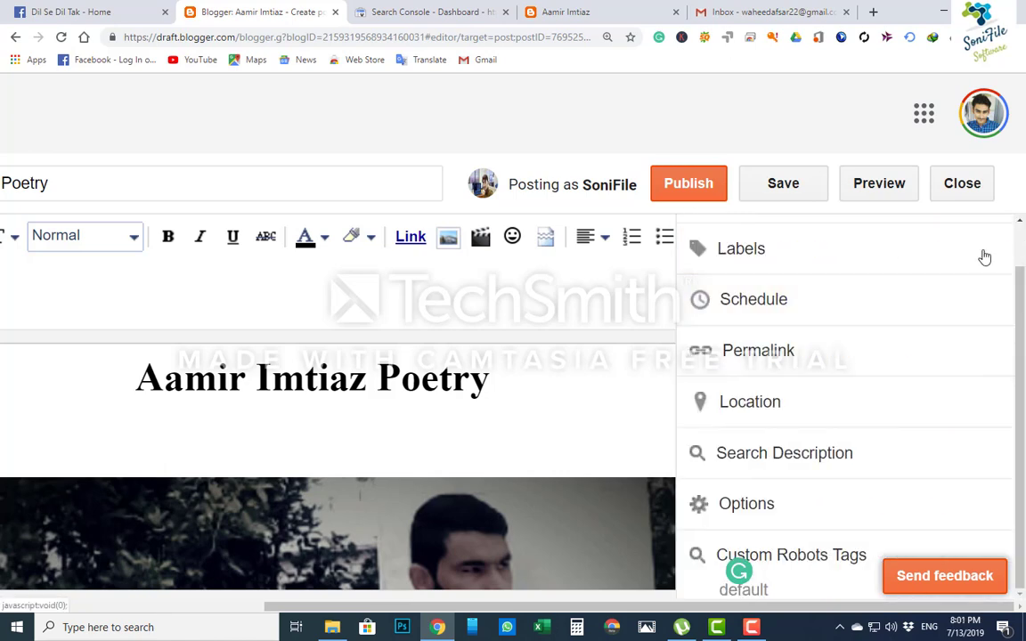
{"action": "left_click", "coordinate": [927, 258]}
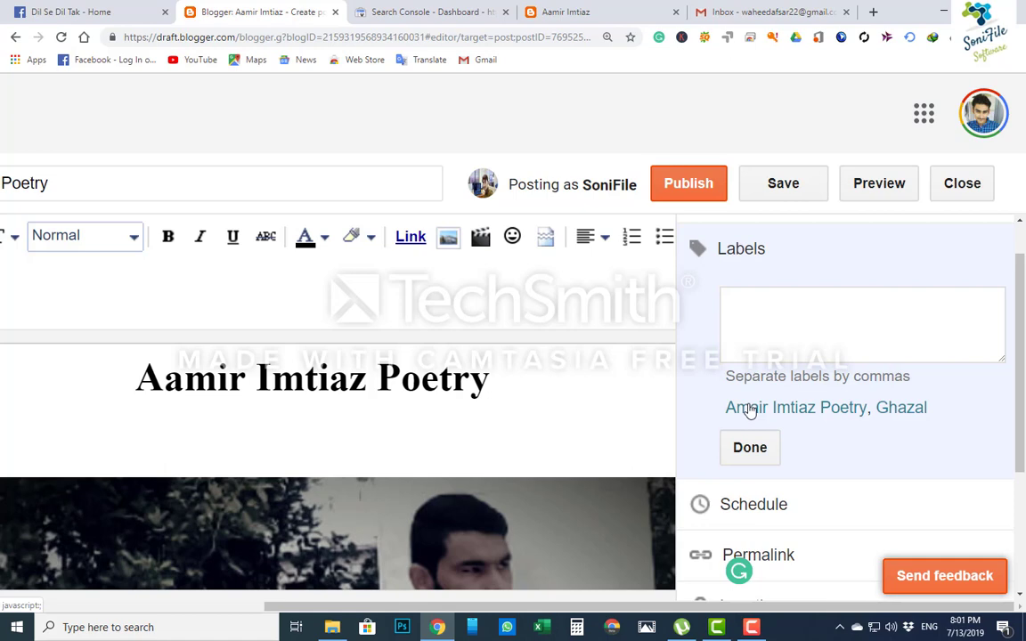
{"action": "left_click", "coordinate": [782, 320]}
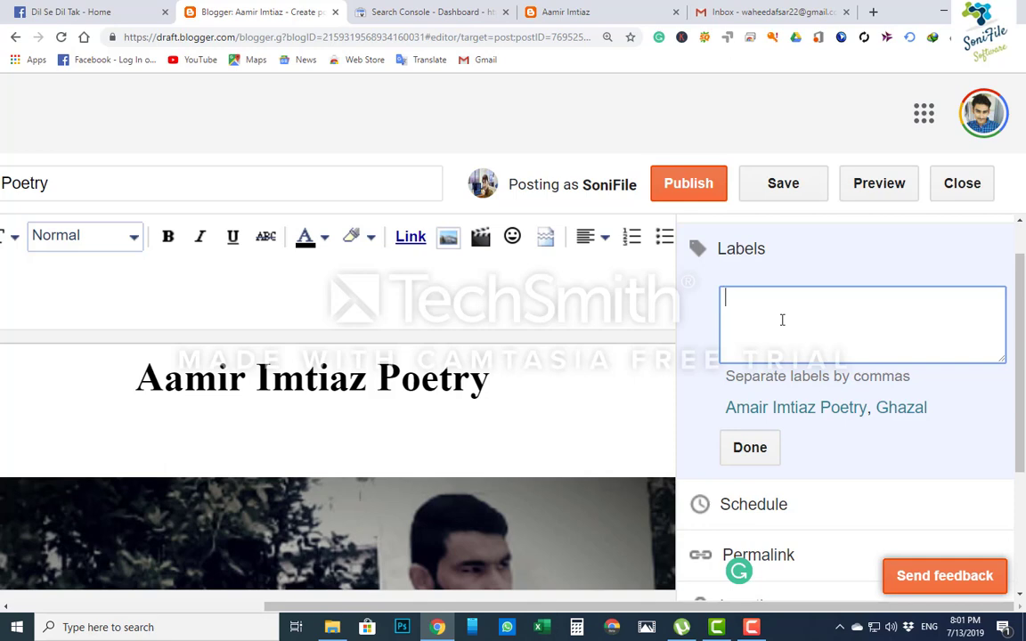
{"action": "left_click", "coordinate": [838, 408]}
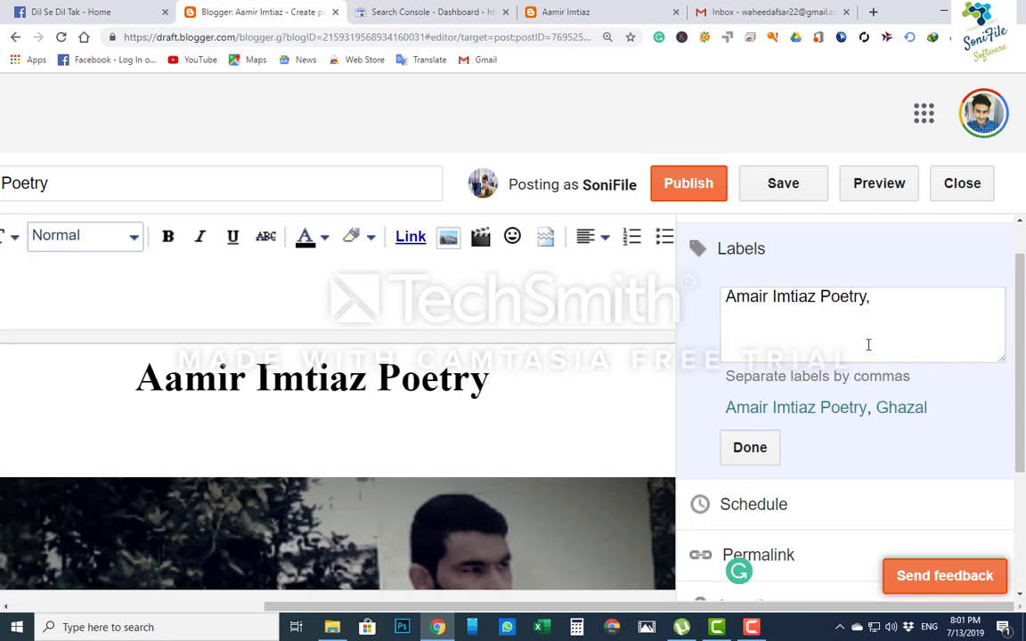
{"action": "left_click", "coordinate": [888, 297]}
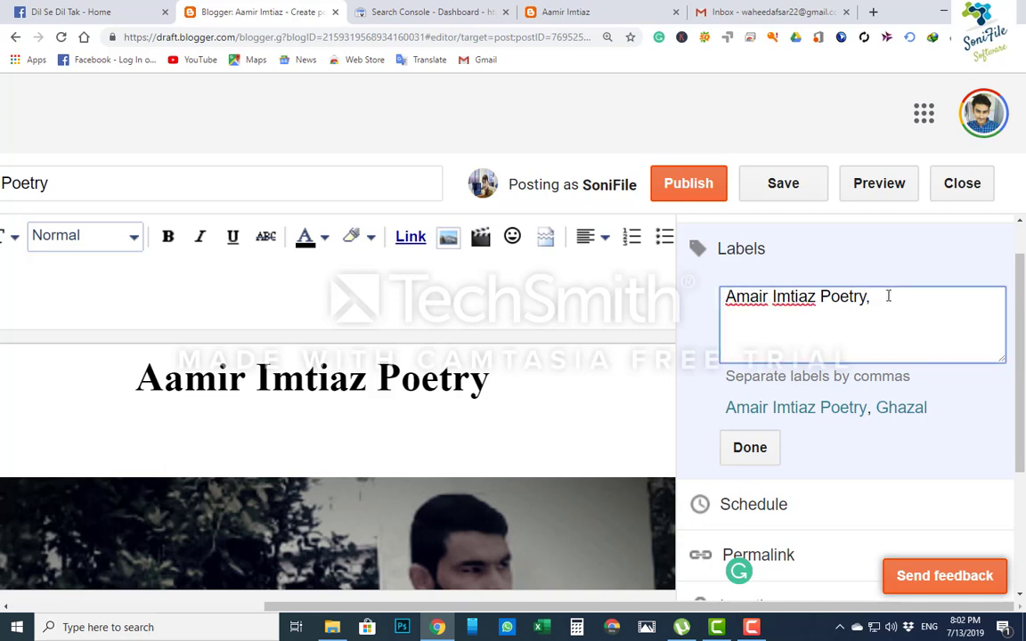
{"action": "type", "text": "Love Poetry"}
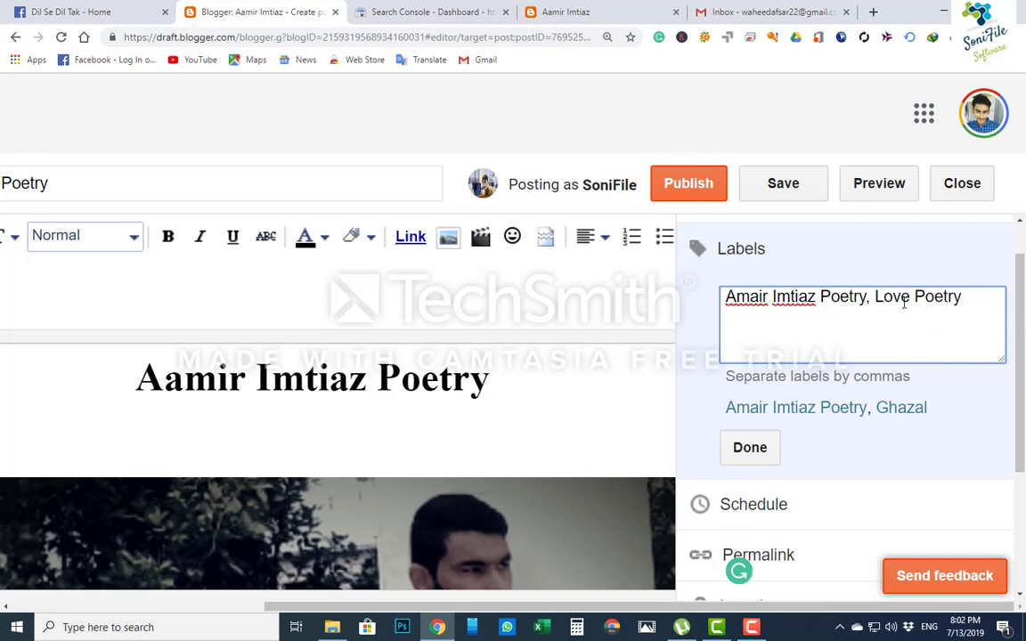
{"action": "left_click", "coordinate": [749, 447]}
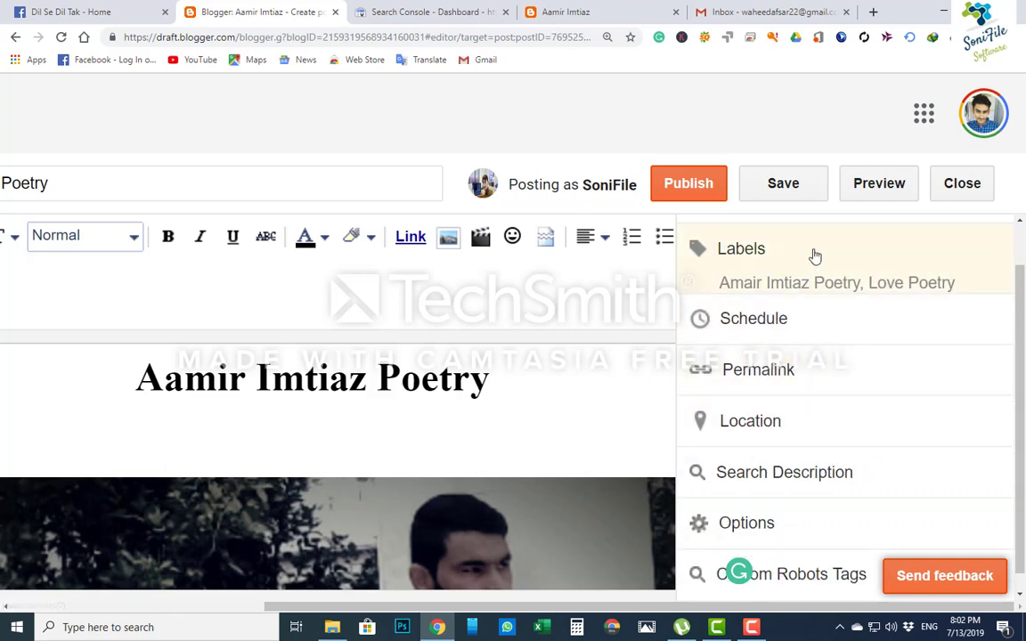
Try the set date and time option in the post's schedule, view its calendar, and restore Automatic scheduling
{"action": "left_click", "coordinate": [814, 321]}
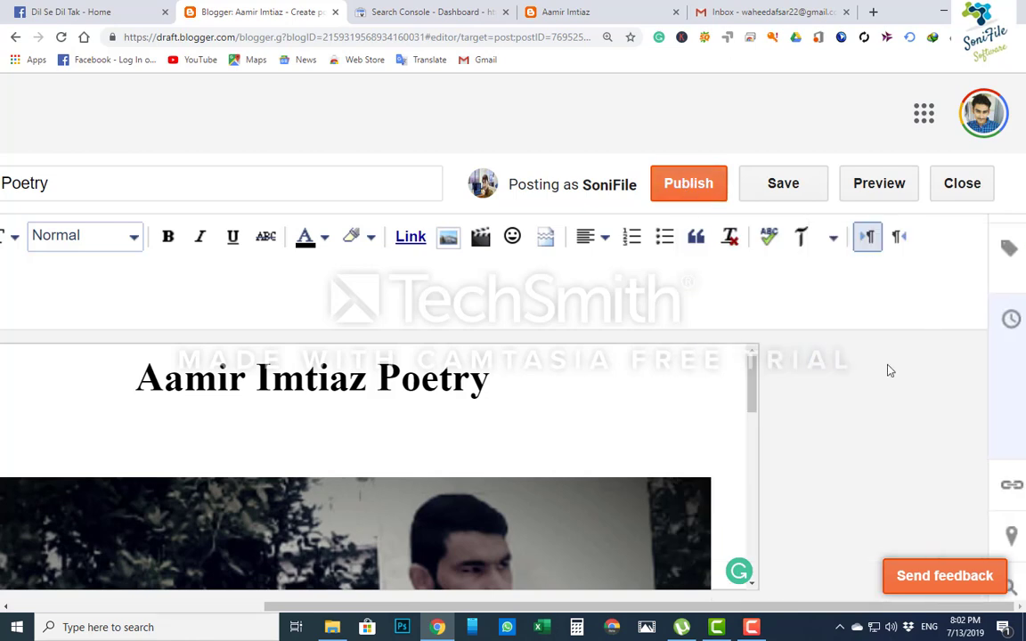
{"action": "left_click", "coordinate": [726, 380]}
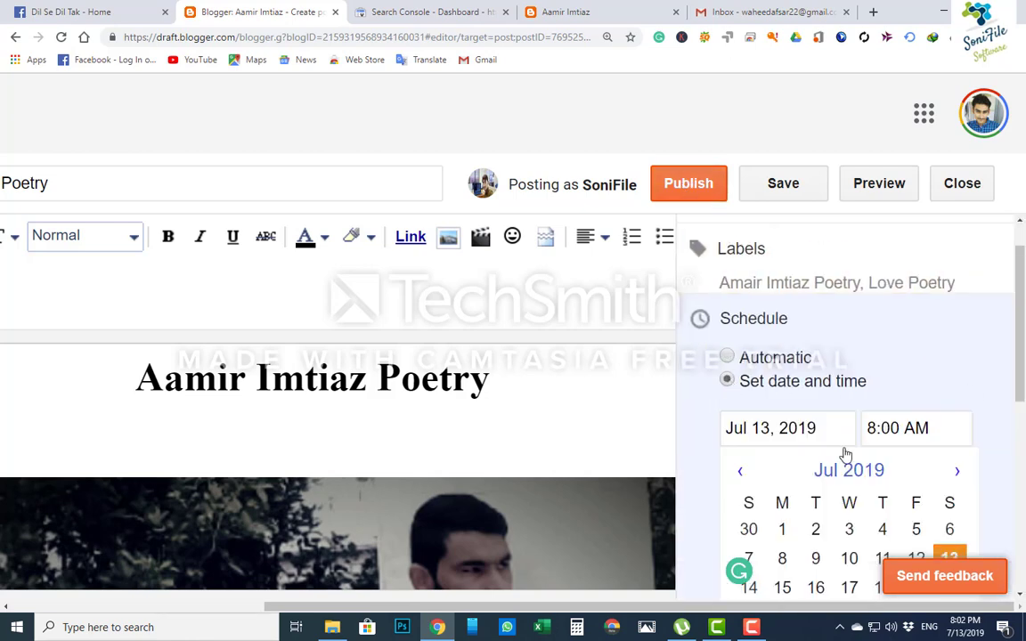
{"action": "scroll", "coordinate": [851, 441], "scroll_direction": "down", "scroll_amount": 1}
{"action": "scroll", "coordinate": [797, 412], "scroll_direction": "down", "scroll_amount": 2}
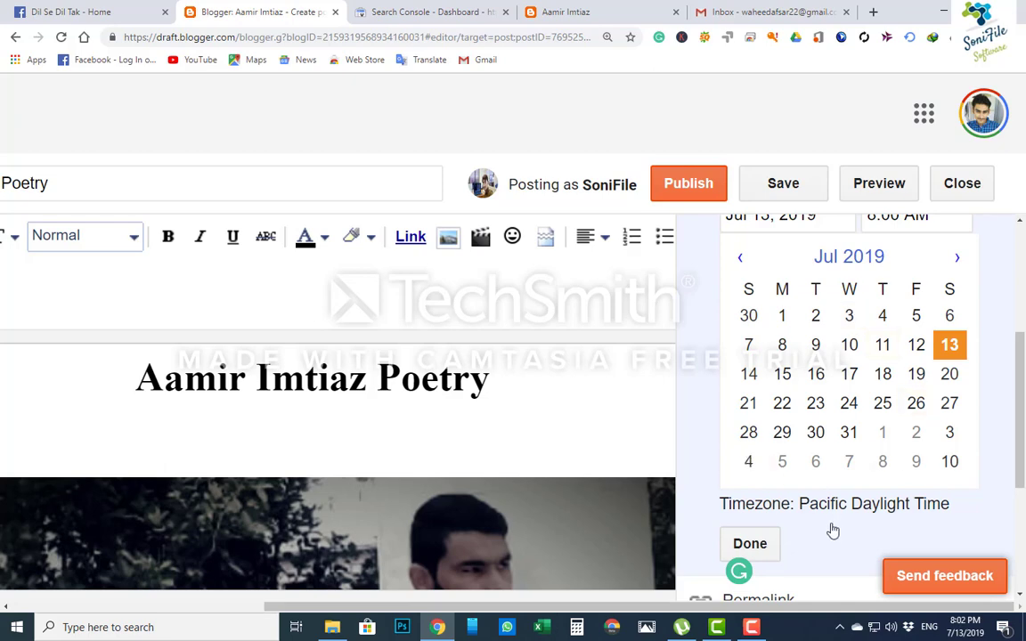
{"action": "scroll", "coordinate": [813, 516], "scroll_direction": "up", "scroll_amount": 3}
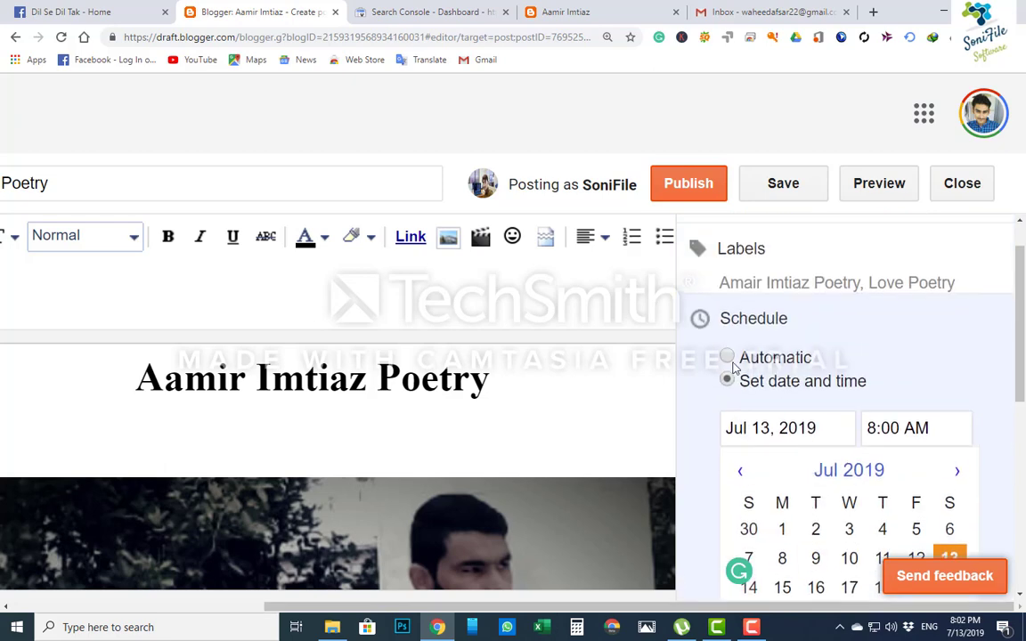
{"action": "left_click", "coordinate": [728, 358]}
{"action": "left_click", "coordinate": [770, 431]}
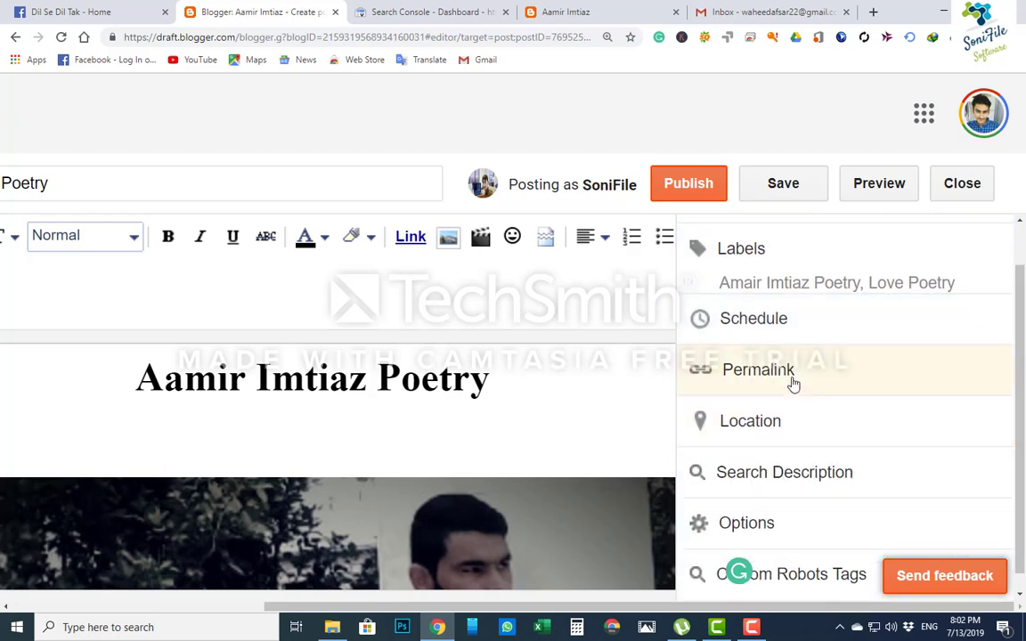
Set a custom permalink for the post, using the poet's name followed by "poetry" in lowercase with hyphens between words
{"action": "scroll", "coordinate": [775, 383], "scroll_direction": "down", "scroll_amount": 1}
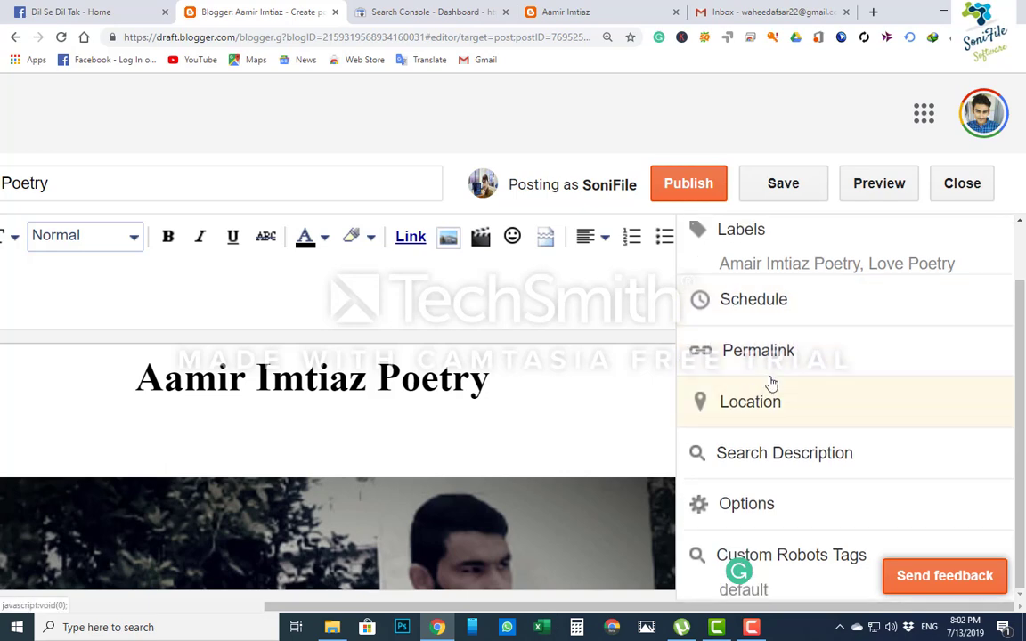
{"action": "left_click", "coordinate": [792, 360]}
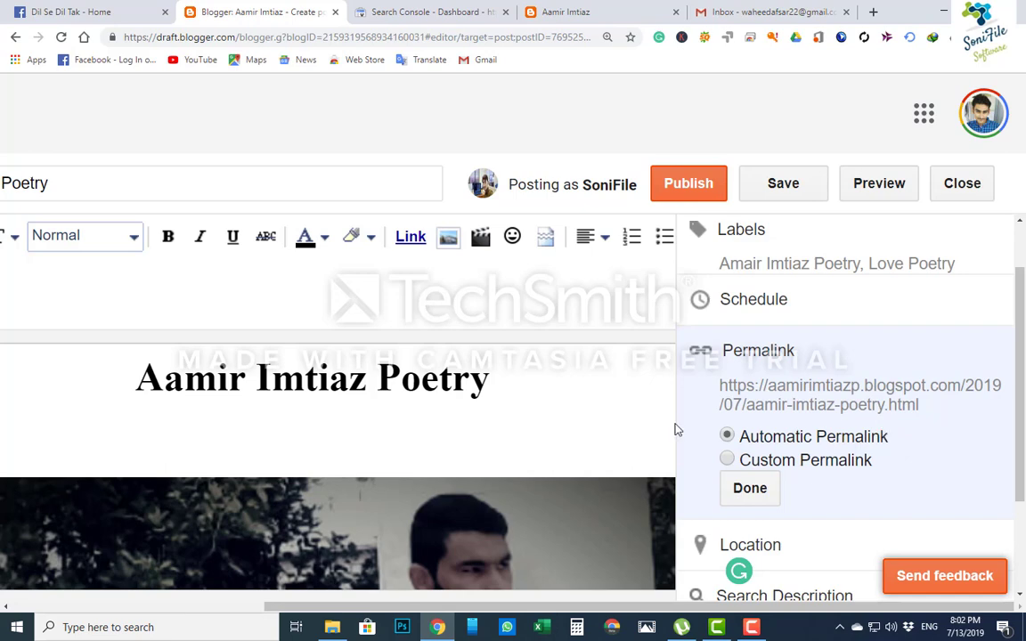
{"action": "left_click", "coordinate": [727, 460]}
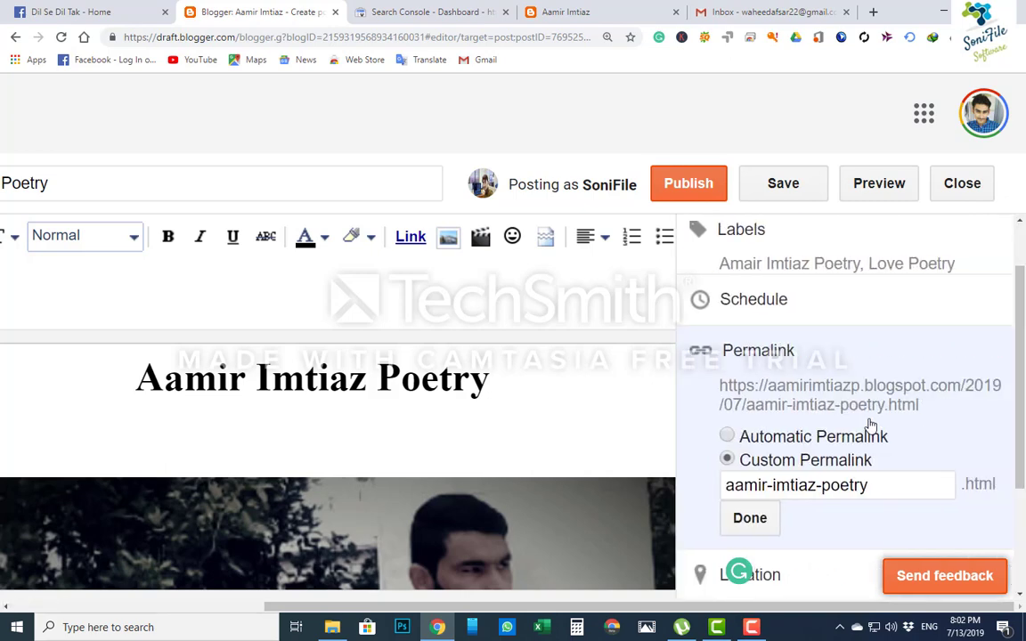
{"action": "left_click", "coordinate": [730, 437]}
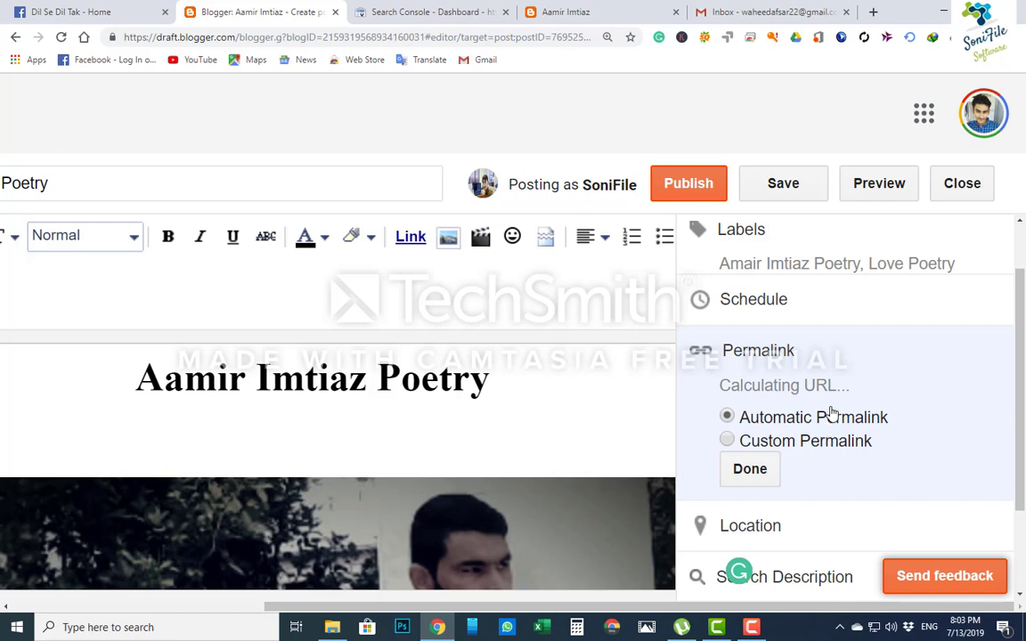
{"action": "left_click", "coordinate": [727, 440]}
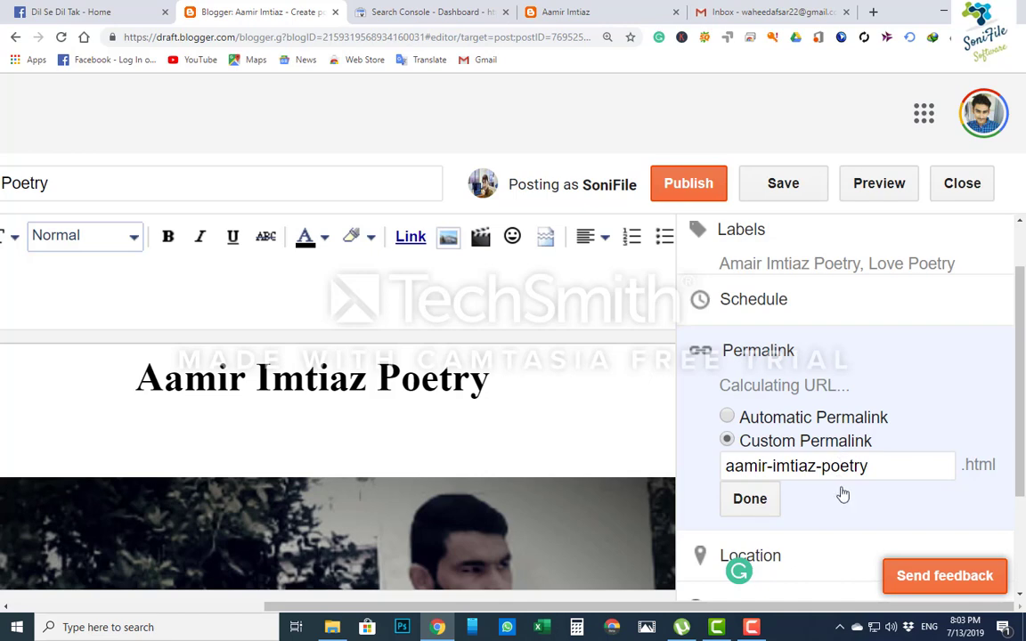
{"action": "left_click", "coordinate": [820, 467]}
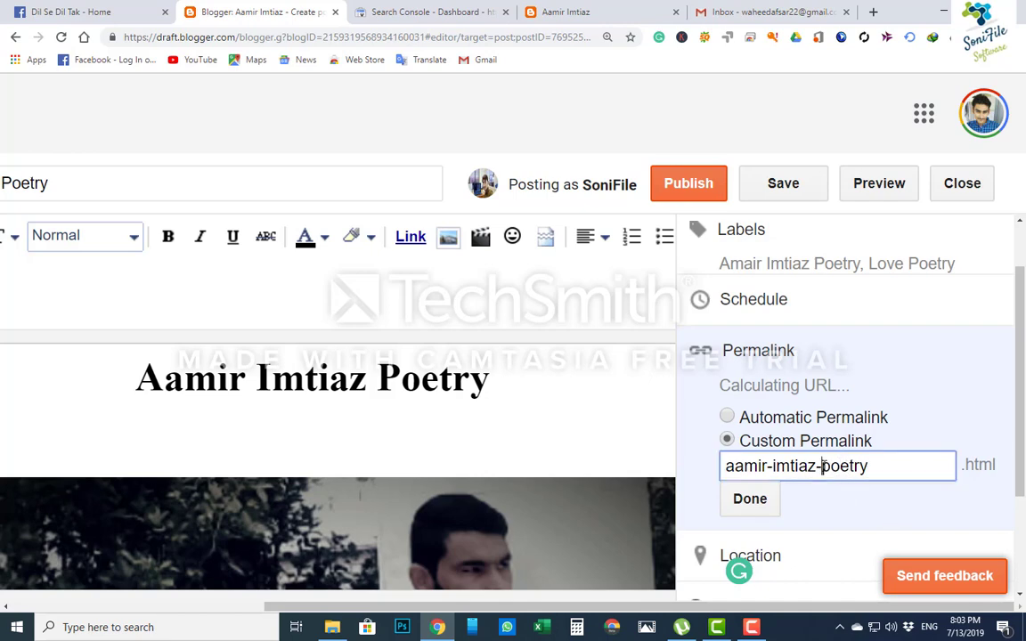
{"action": "key", "text": "BackSpace"}
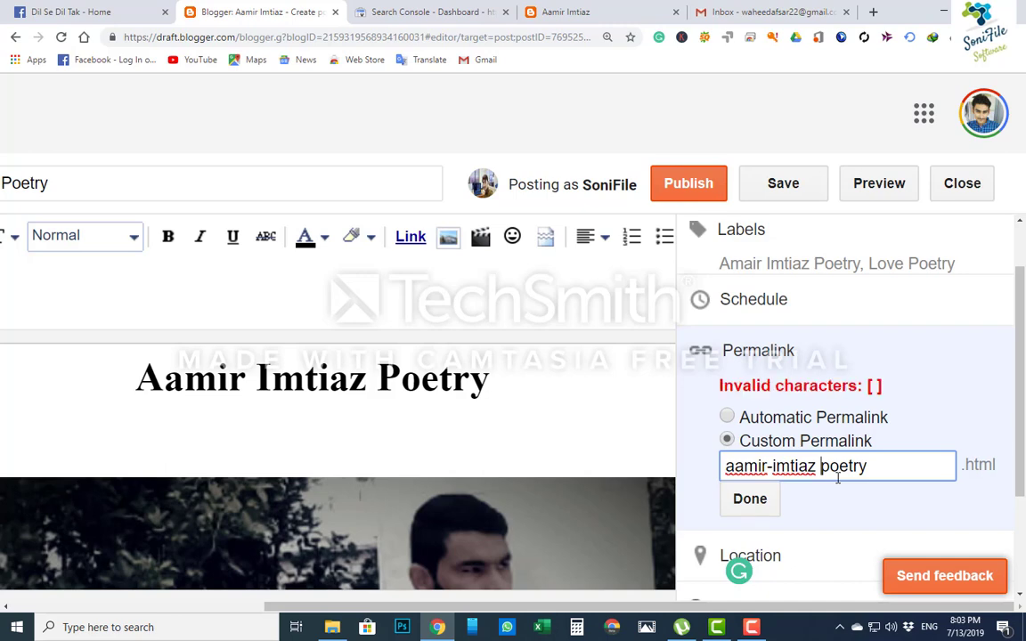
{"action": "key", "text": "BackSpace"}
{"action": "type", "text": "-"}
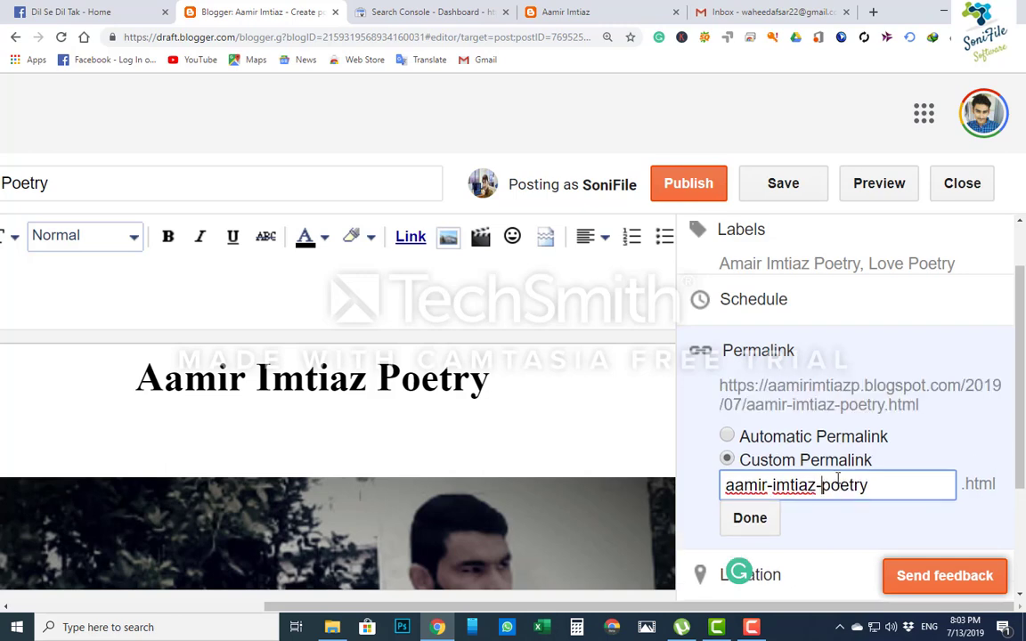
{"action": "left_click", "coordinate": [753, 524]}
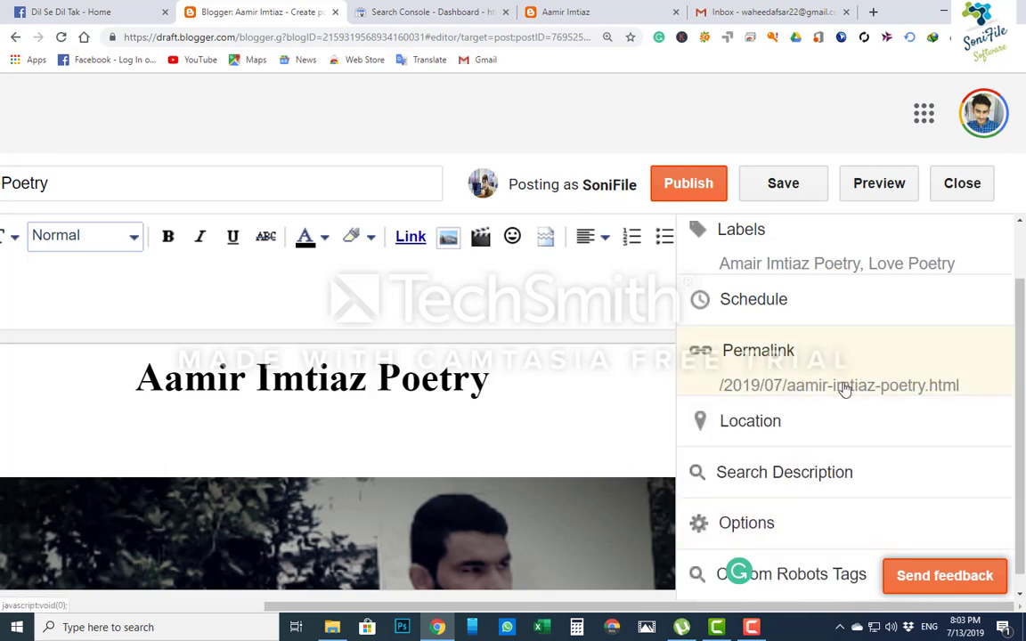
Search for Lahore in the post's location setting and save Lahore, Punjab, Pakistan as the location
{"action": "scroll", "coordinate": [877, 444], "scroll_direction": "down", "scroll_amount": 1}
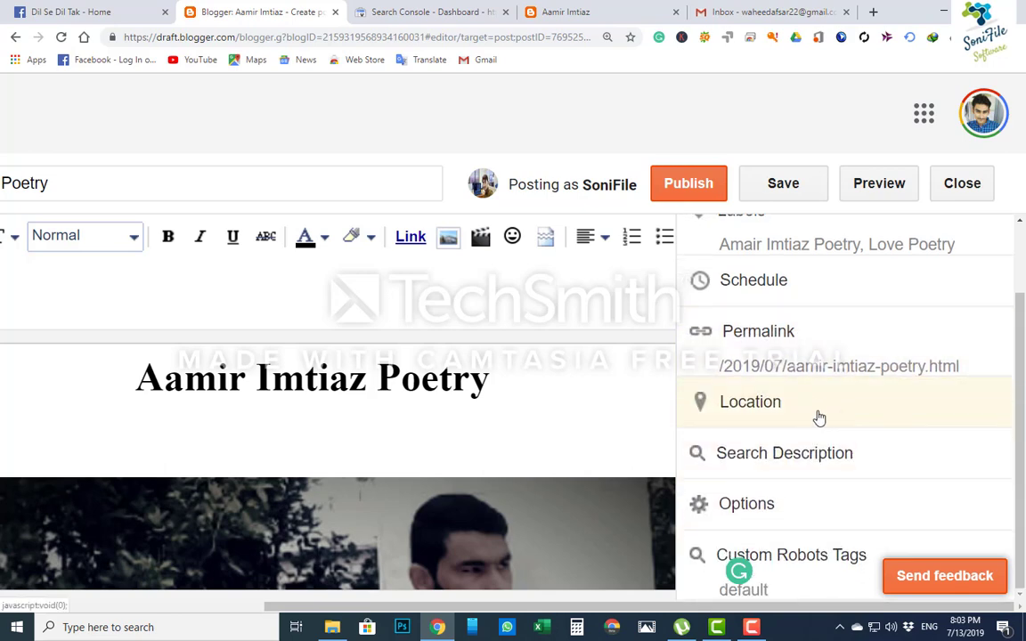
{"action": "left_click", "coordinate": [820, 419]}
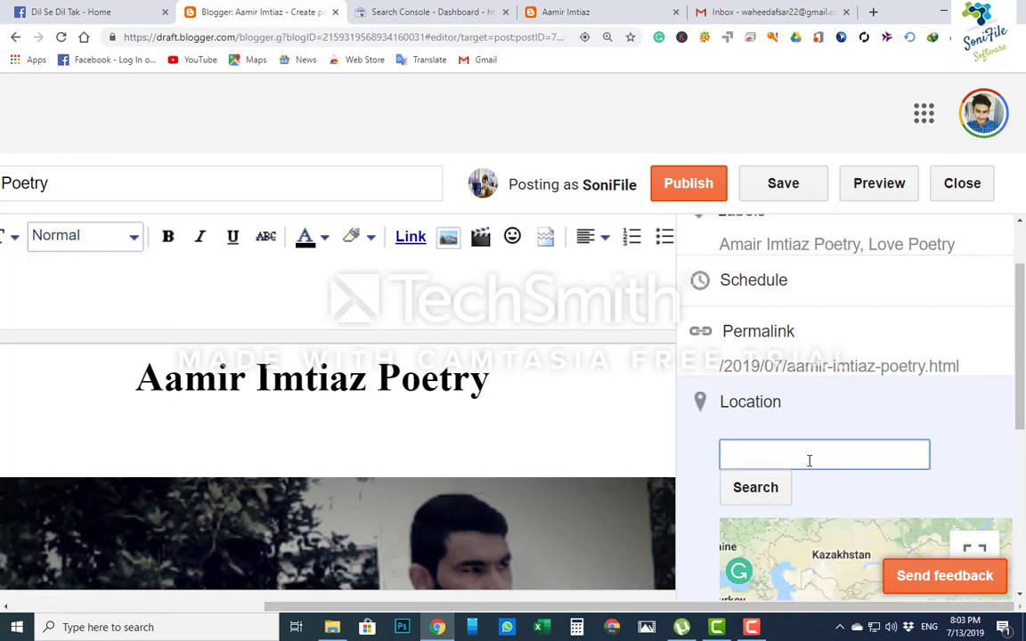
{"action": "type", "text": "Lahore"}
{"action": "key", "text": "Return"}
{"action": "scroll", "coordinate": [906, 431], "scroll_direction": "down", "scroll_amount": 3}
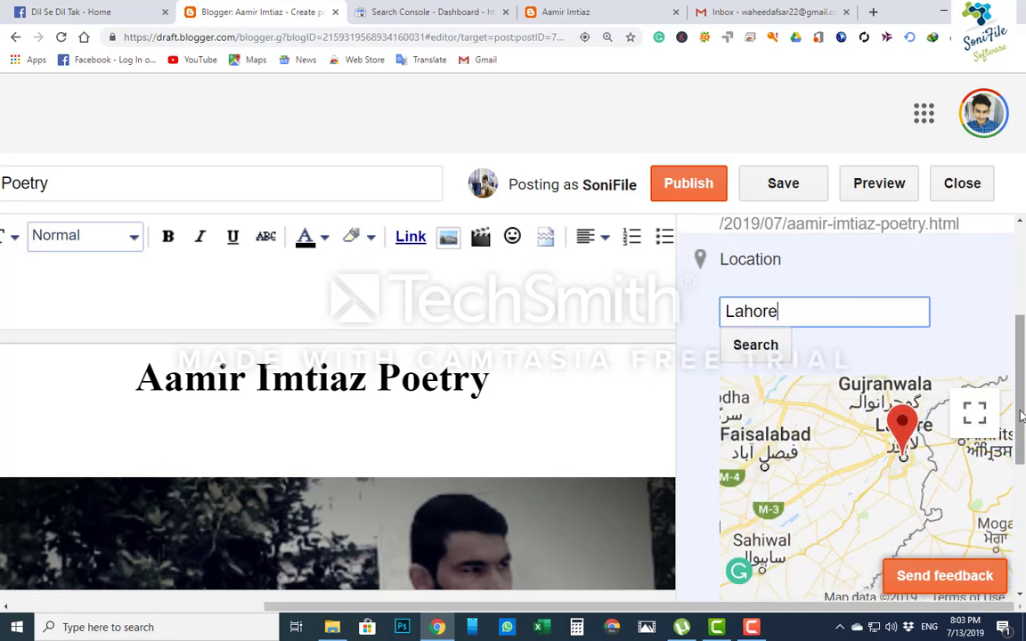
{"action": "left_click_drag", "start_coordinate": [1021, 419], "coordinate": [1022, 511]}
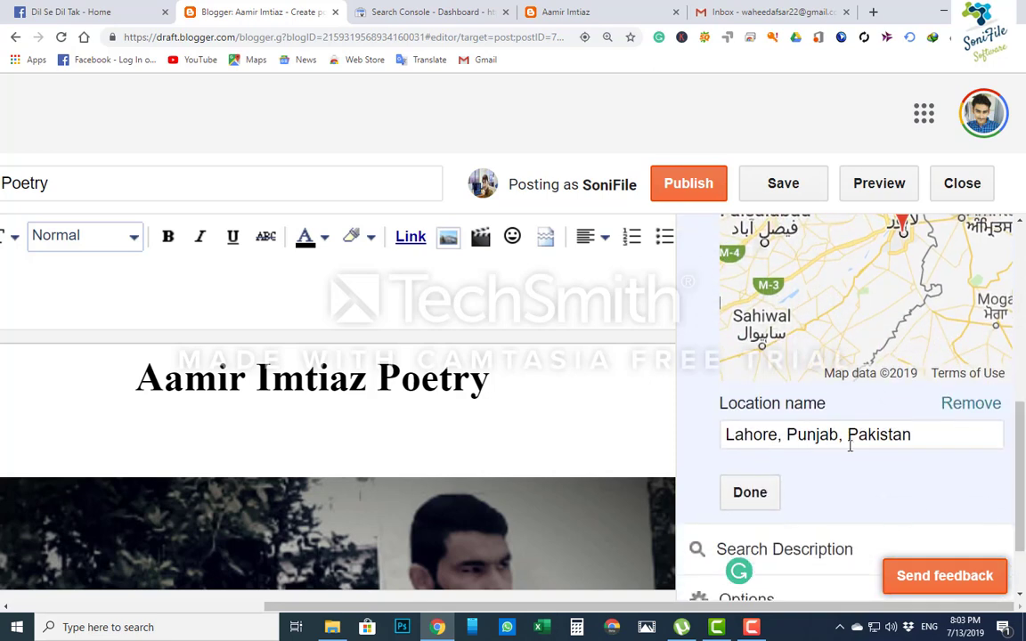
{"action": "left_click", "coordinate": [764, 486]}
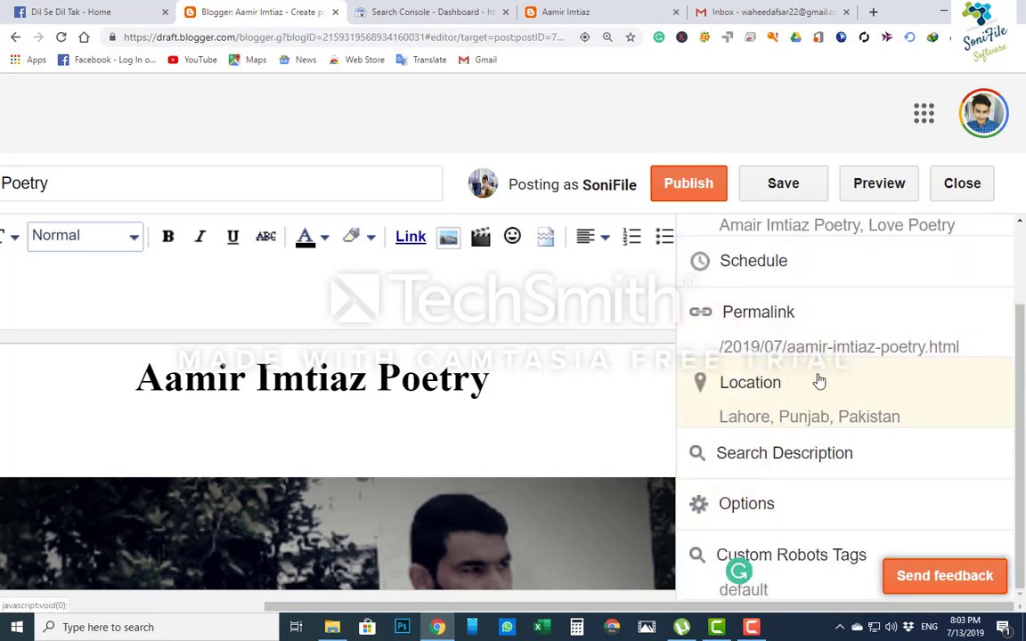
Save a search description consisting of the poet's name followed by "Poetry, Love Poetry, Urdu Shari"
{"action": "left_click", "coordinate": [790, 454]}
{"action": "type", "text": "Aamir Imtiaz Poetry"}
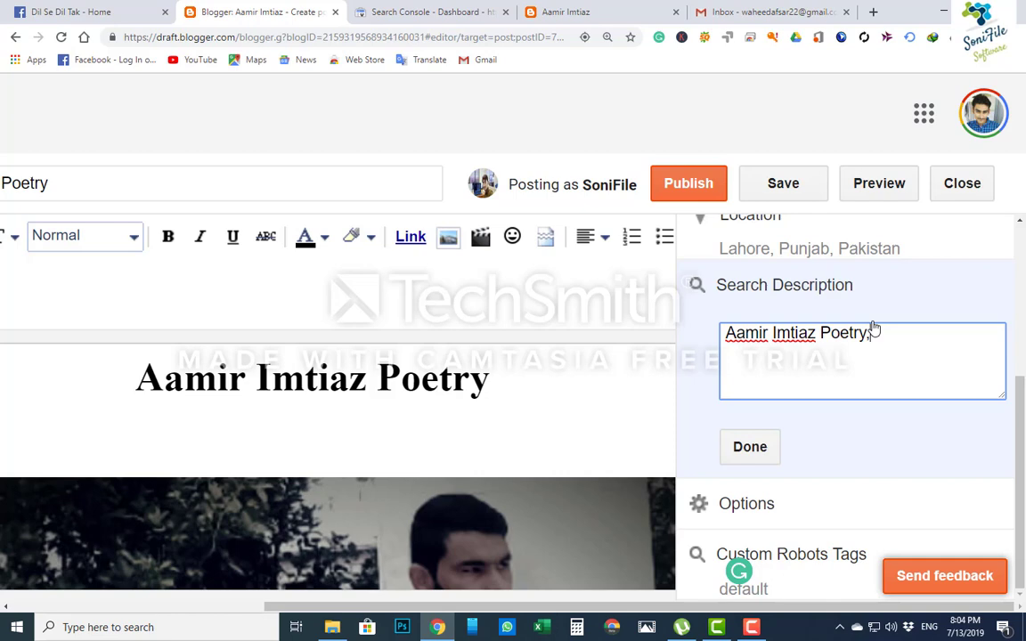
{"action": "type", "text": ", Love Poetry, Urdu "}
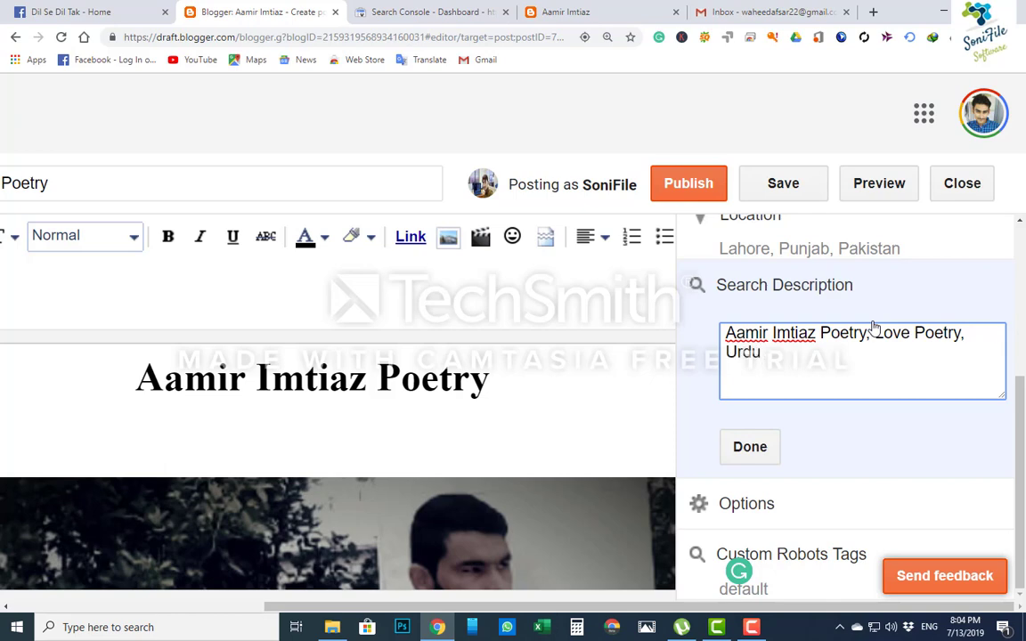
{"action": "type", "text": "Shari"}
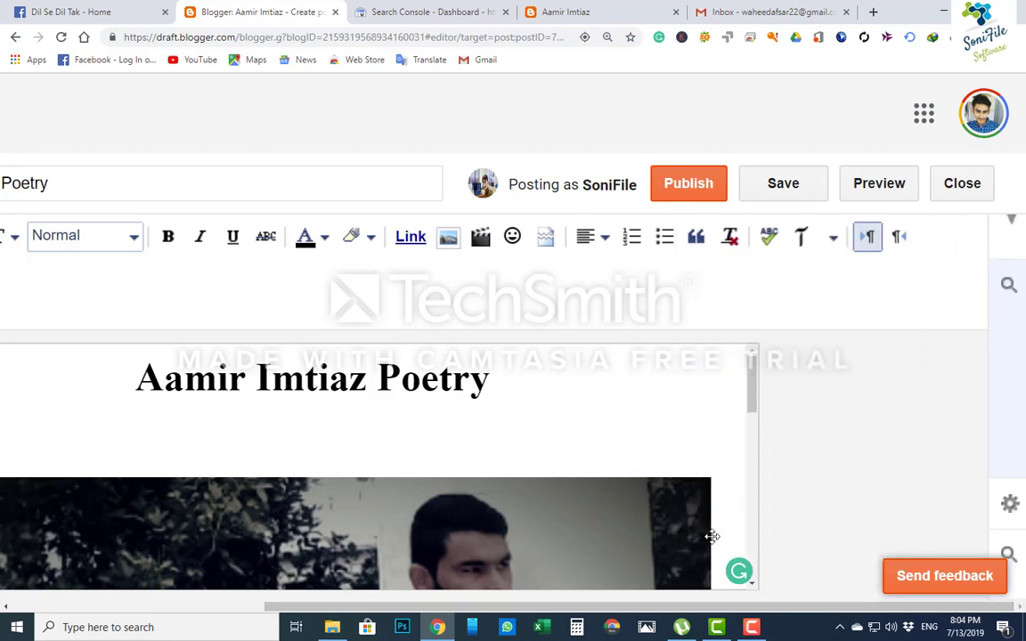
{"action": "mouse_move", "coordinate": [1021, 431]}
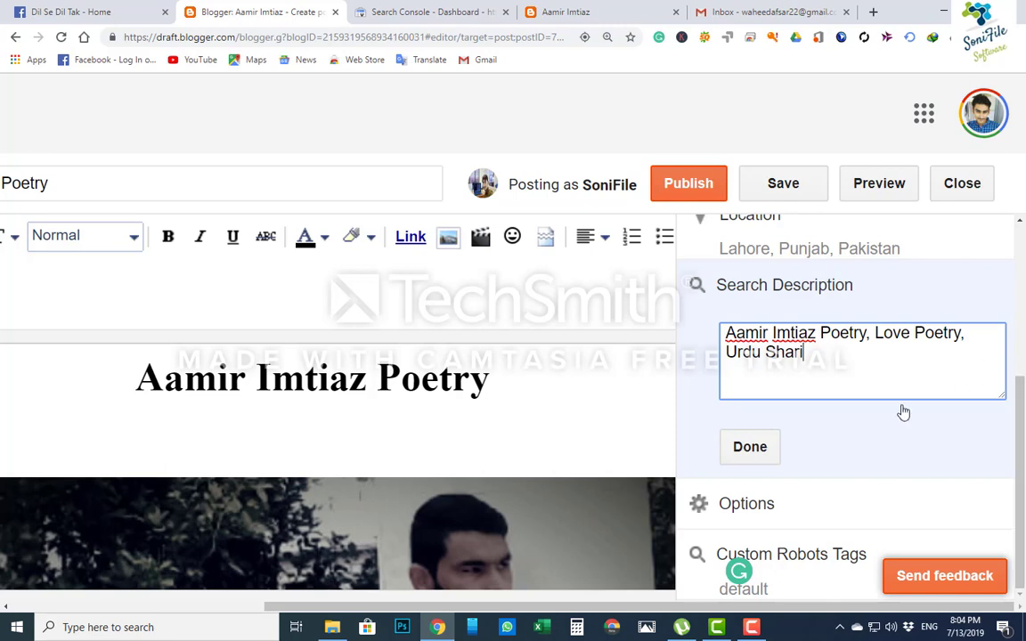
{"action": "left_click", "coordinate": [753, 448]}
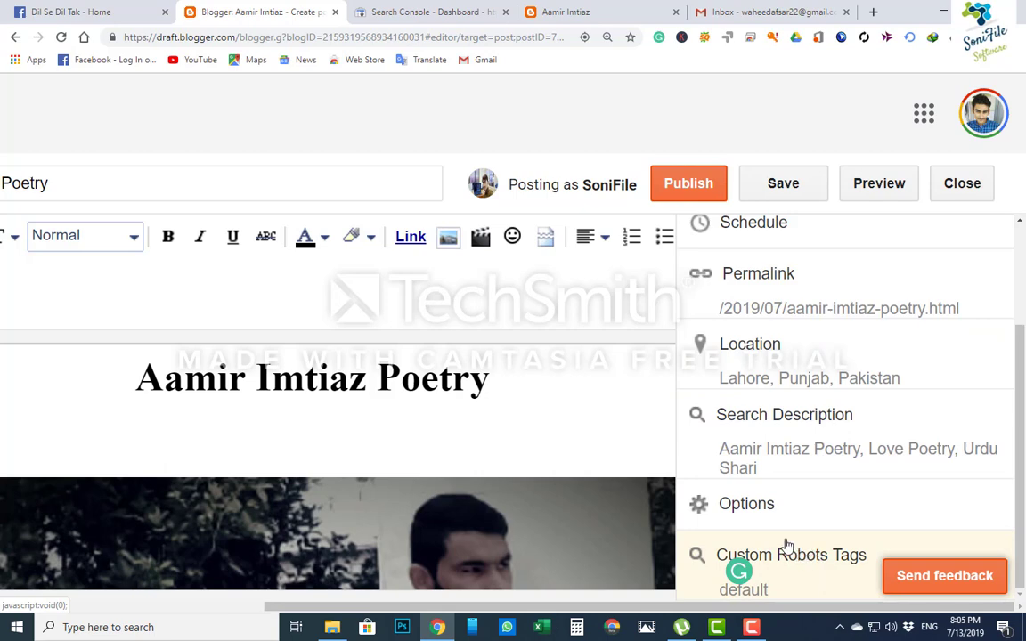
Review the post's reader comments, compose mode and line break options, and close them with the existing choices kept
{"action": "left_click", "coordinate": [798, 503]}
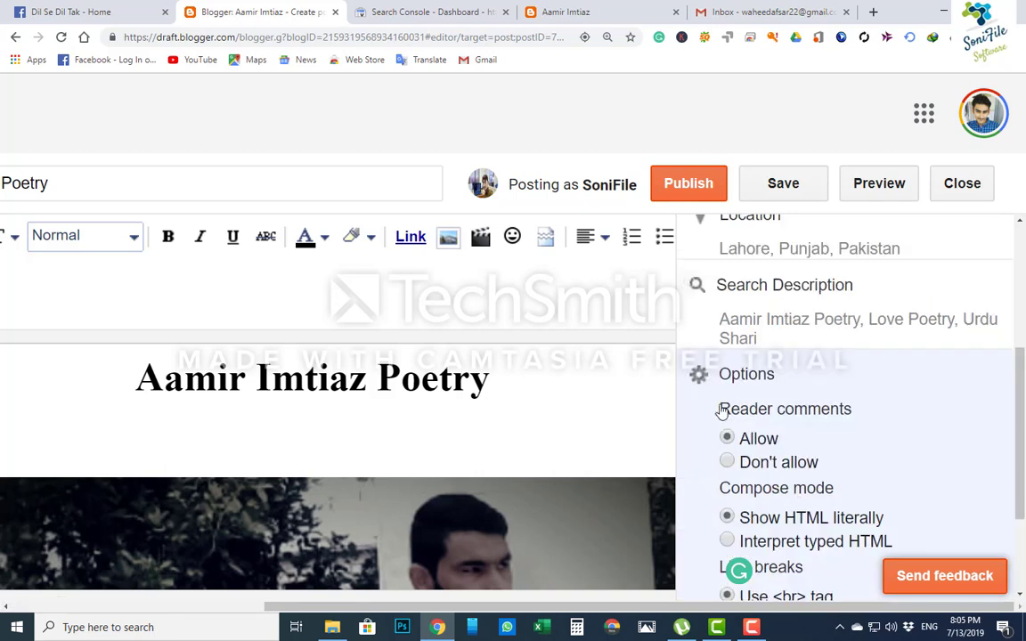
{"action": "scroll", "coordinate": [722, 414], "scroll_direction": "down", "scroll_amount": 2}
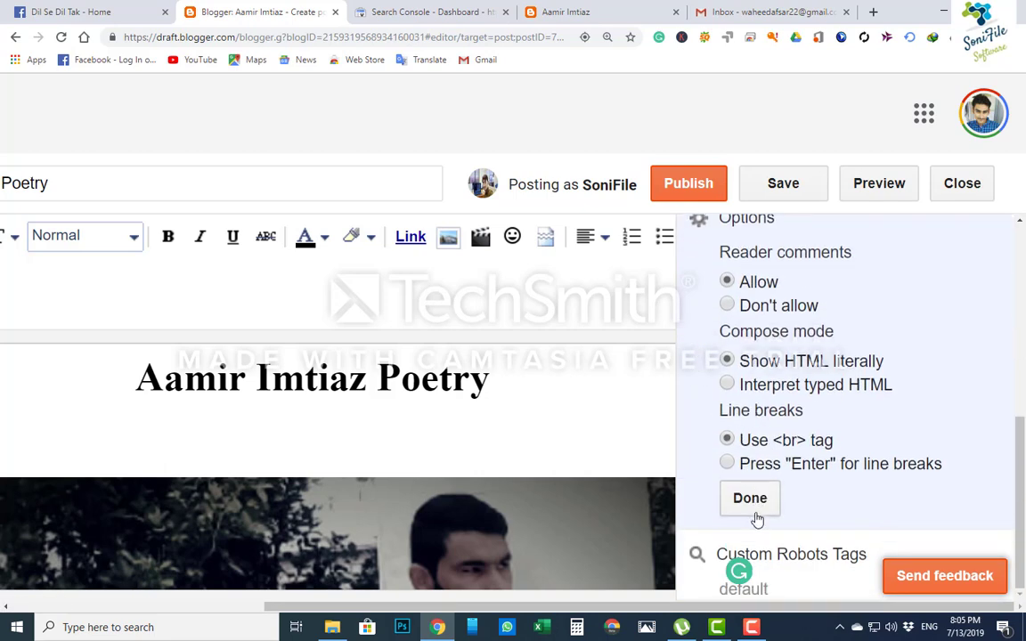
{"action": "left_click", "coordinate": [754, 499]}
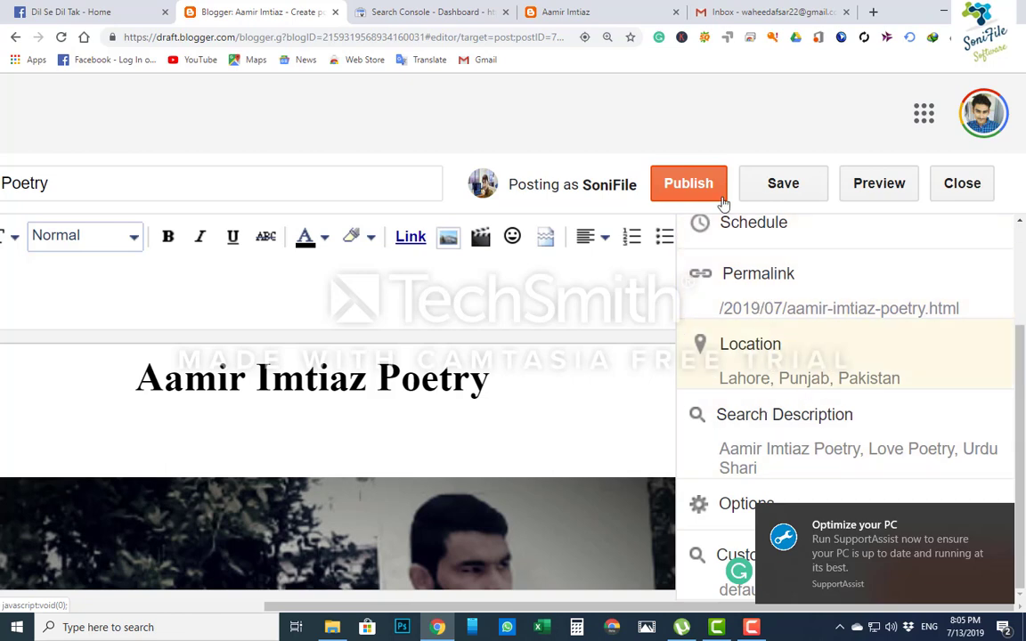
Publish the completed poetry post and dismiss the publishing error message
{"action": "key", "text": "ctrl+minus"}
{"action": "key", "text": "ctrl+minus"}
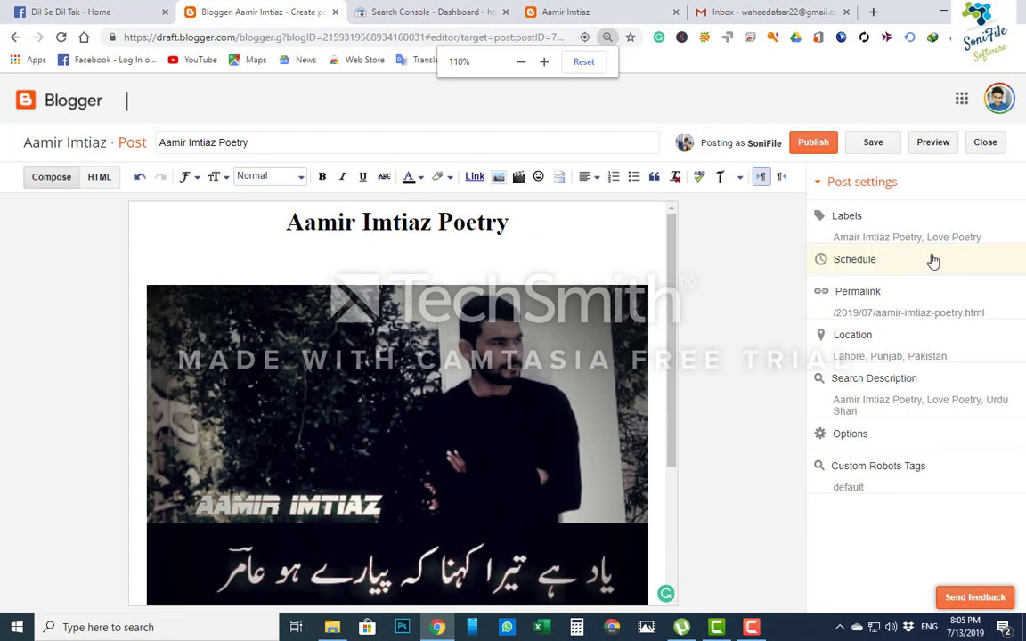
{"action": "left_click", "coordinate": [814, 144]}
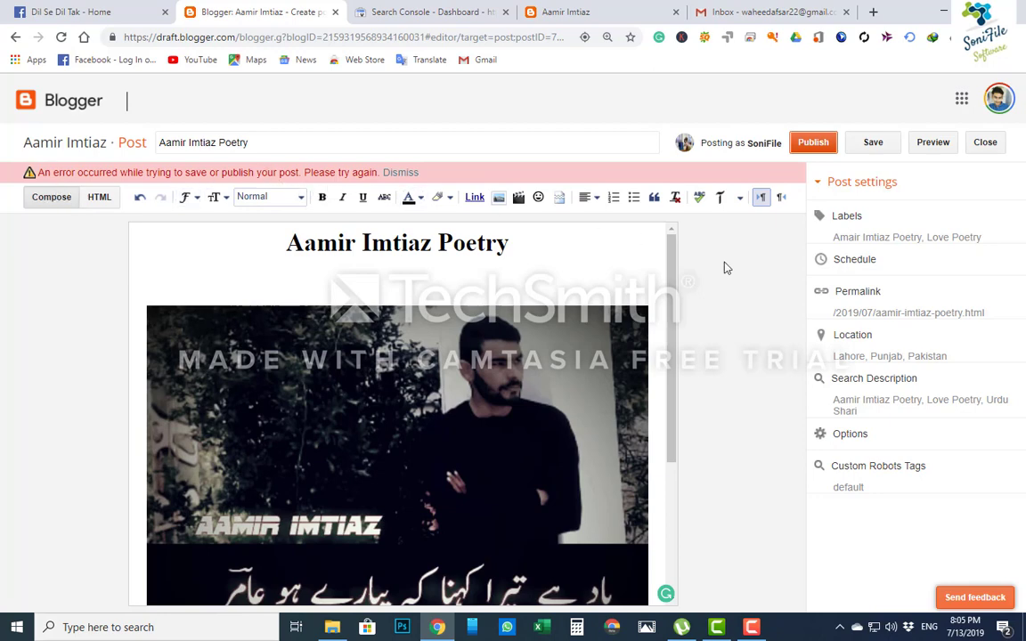
{"action": "left_click", "coordinate": [401, 173]}
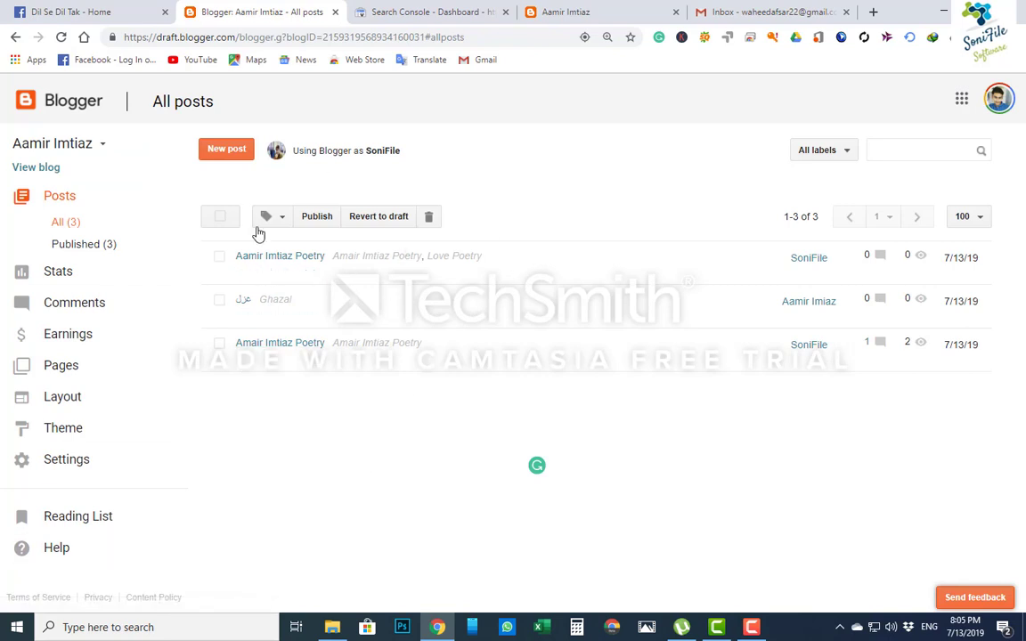
View the live blog, examine the oldest poetry post down to its comments section, and return to the Blogger post list
{"action": "left_click", "coordinate": [38, 171]}
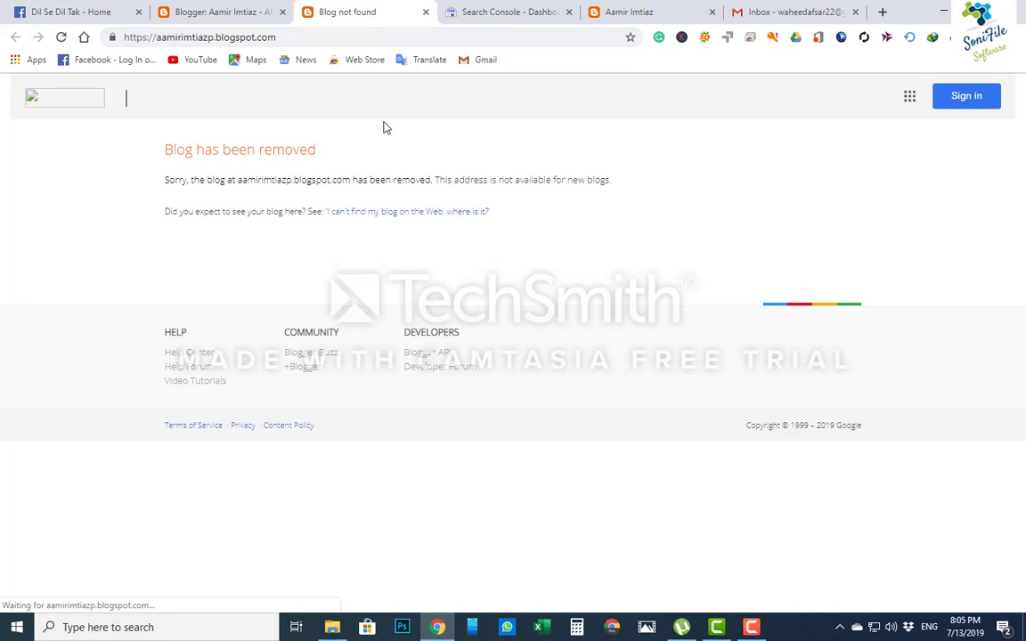
{"action": "left_click", "coordinate": [426, 11]}
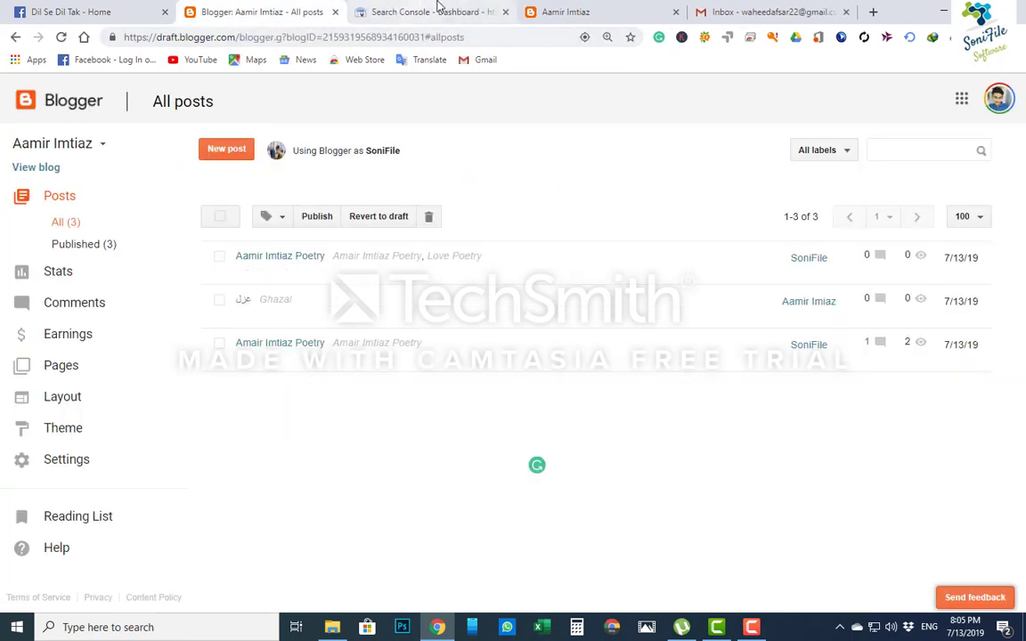
{"action": "left_click", "coordinate": [553, 11]}
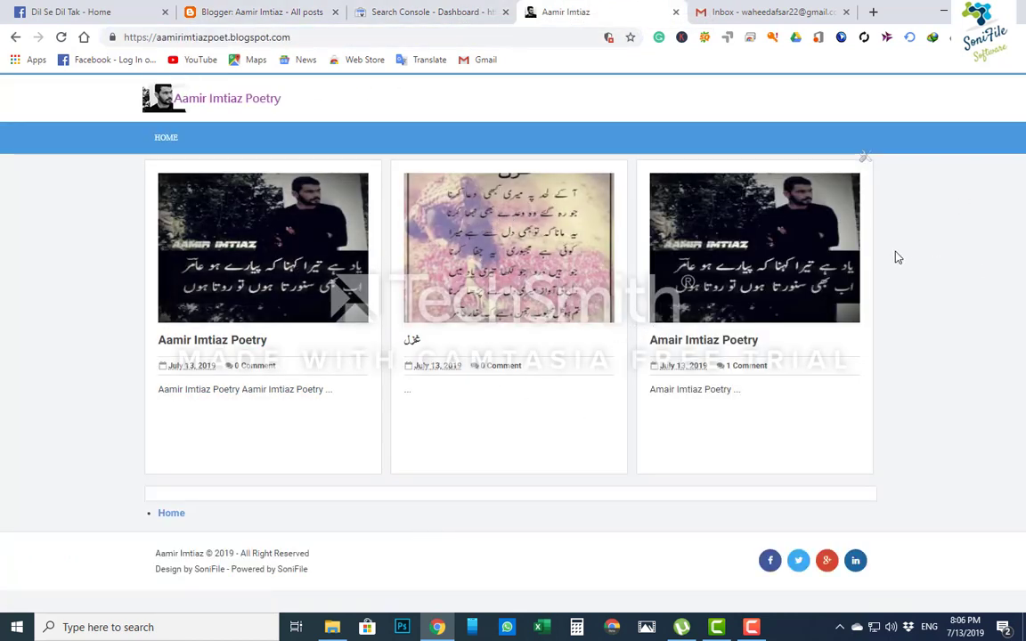
{"action": "left_click", "coordinate": [774, 257]}
{"action": "scroll", "coordinate": [165, 545], "scroll_direction": "down", "scroll_amount": 10}
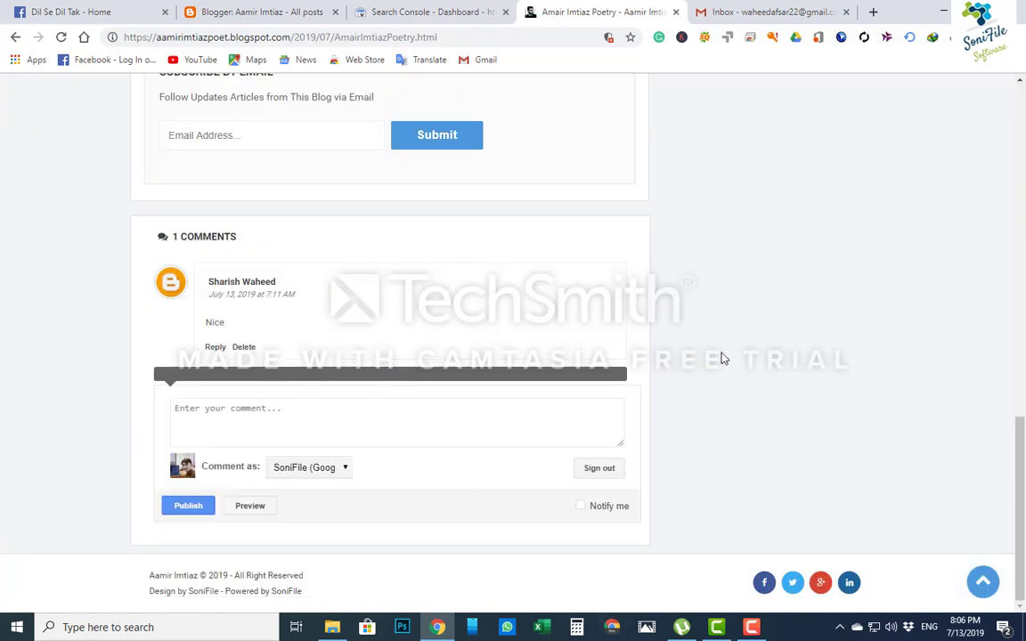
{"action": "scroll", "coordinate": [744, 347], "scroll_direction": "up", "scroll_amount": 8}
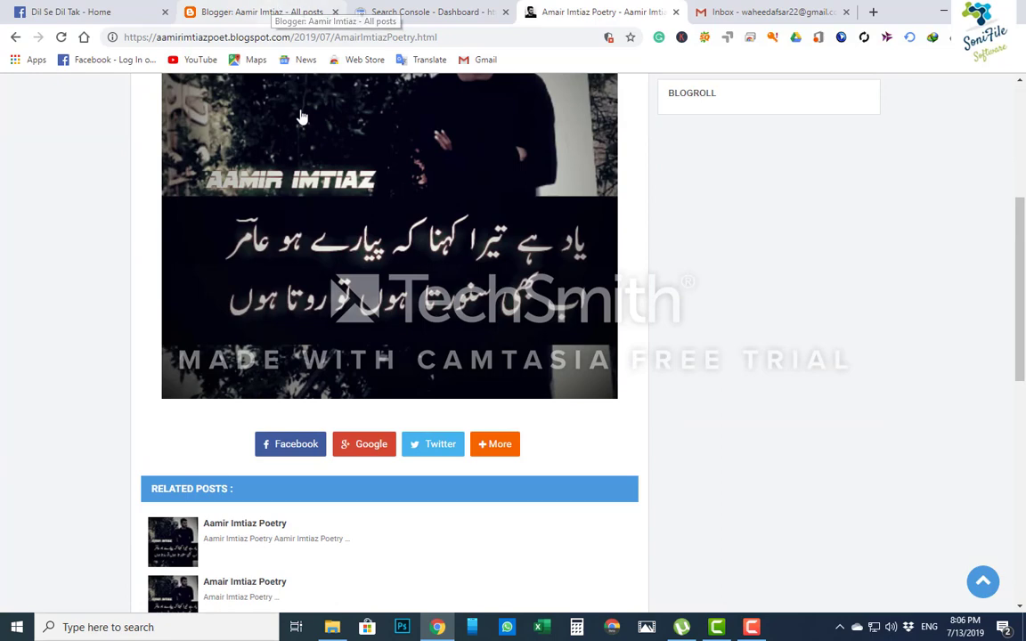
{"action": "left_click", "coordinate": [263, 11]}
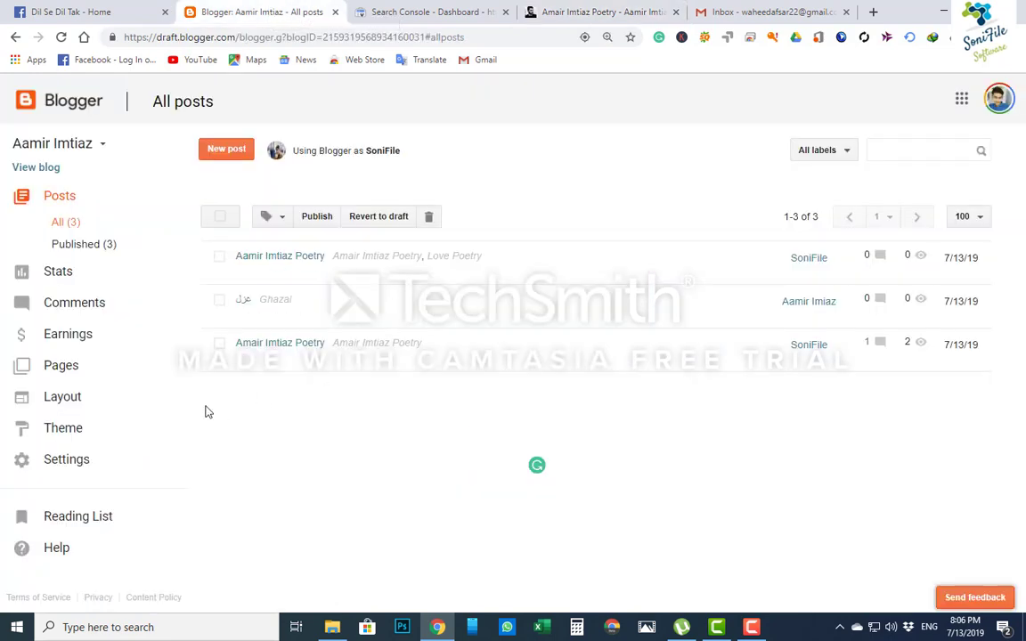